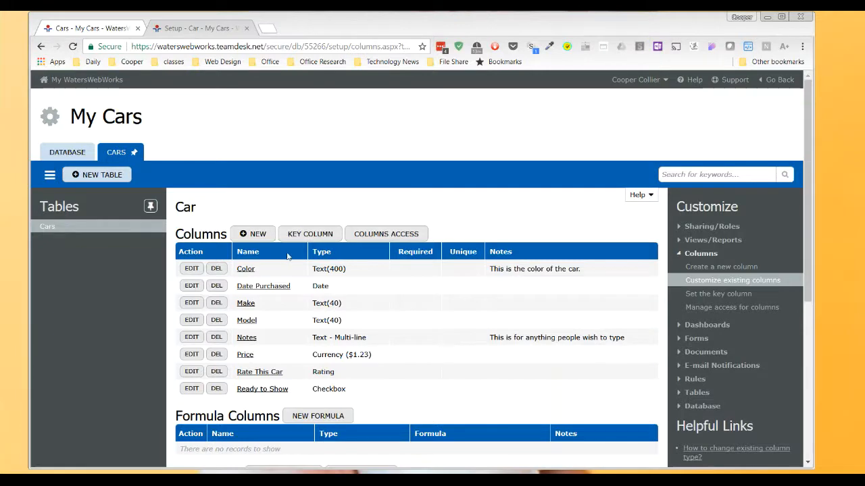
# Step: Add a column named Phone with the Phone Number type to the Car table and save it
pyautogui.click(251, 234)
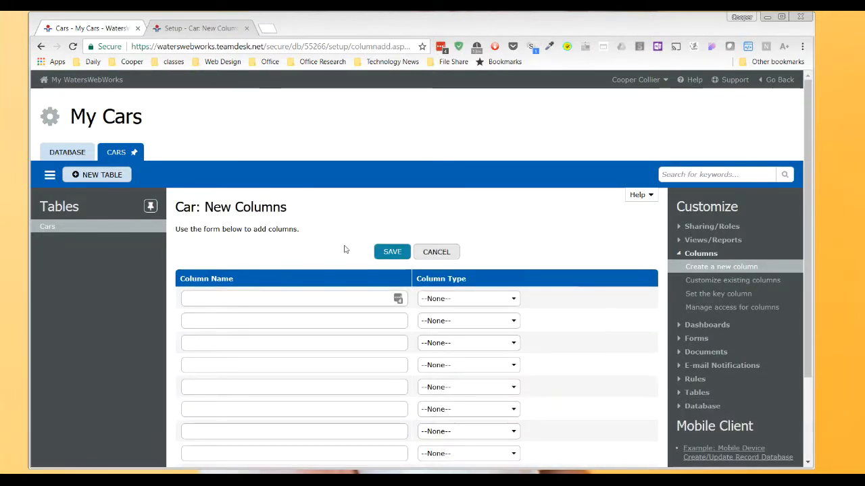
pyautogui.scroll(-2, 527, 214)
pyautogui.click(513, 192)
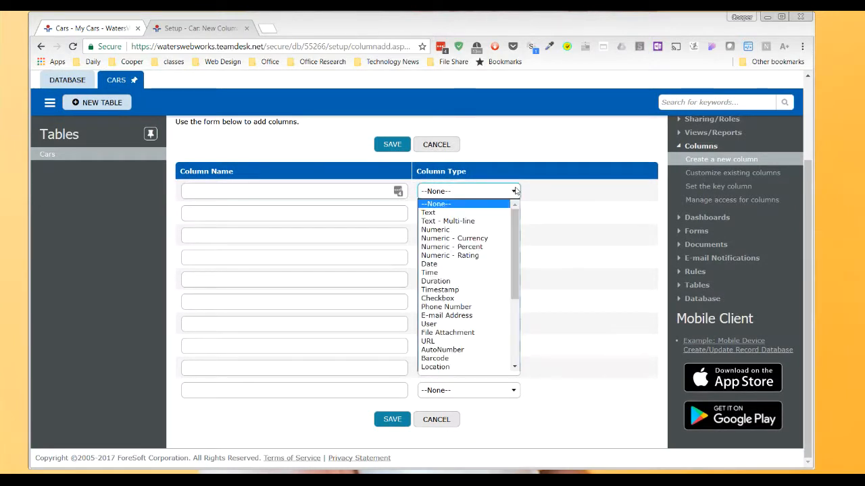
pyautogui.scroll(-2, 517, 223)
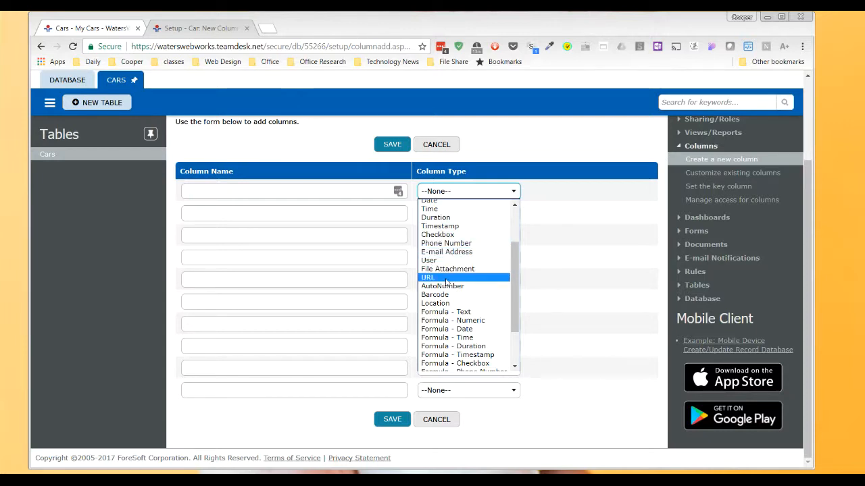
pyautogui.click(460, 246)
pyautogui.click(273, 192)
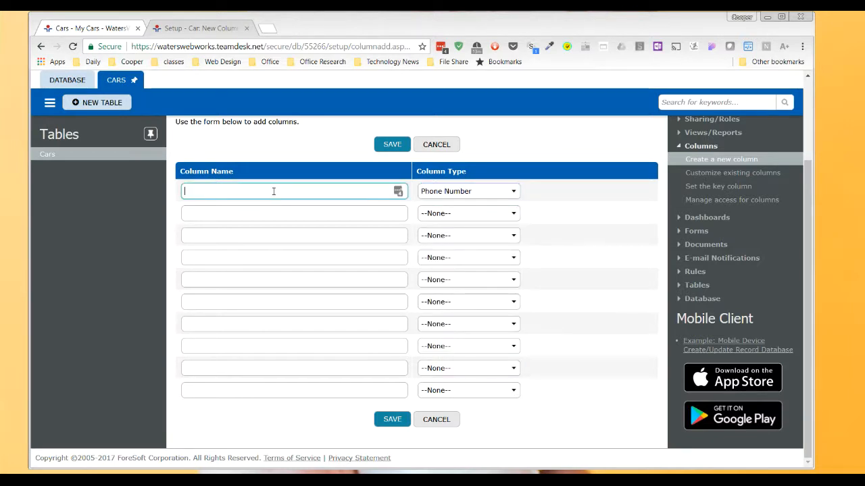
pyautogui.write('Phone')
pyautogui.click(392, 144)
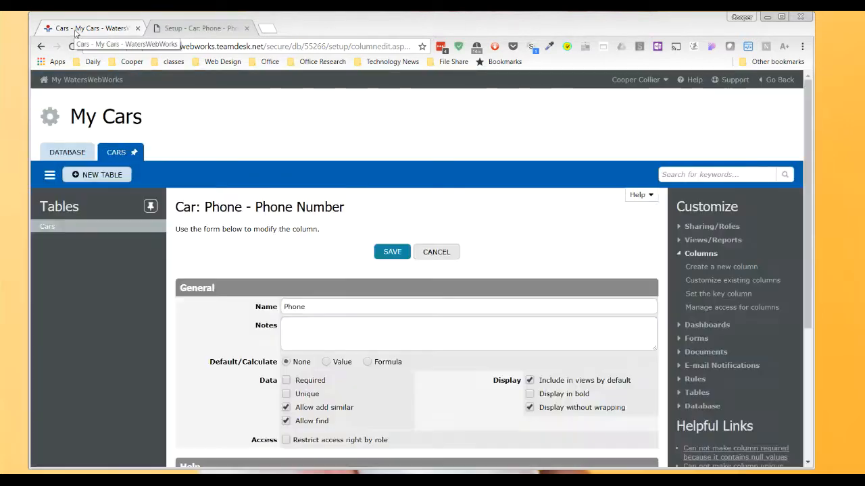
# Step: Fill in the phone number on the Chevy Impala record in the Cars list and save the record
pyautogui.click(77, 31)
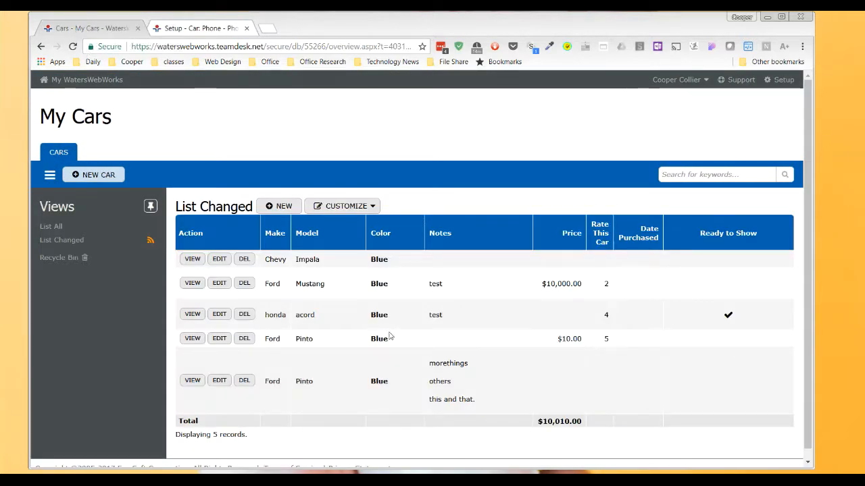
pyautogui.click(220, 259)
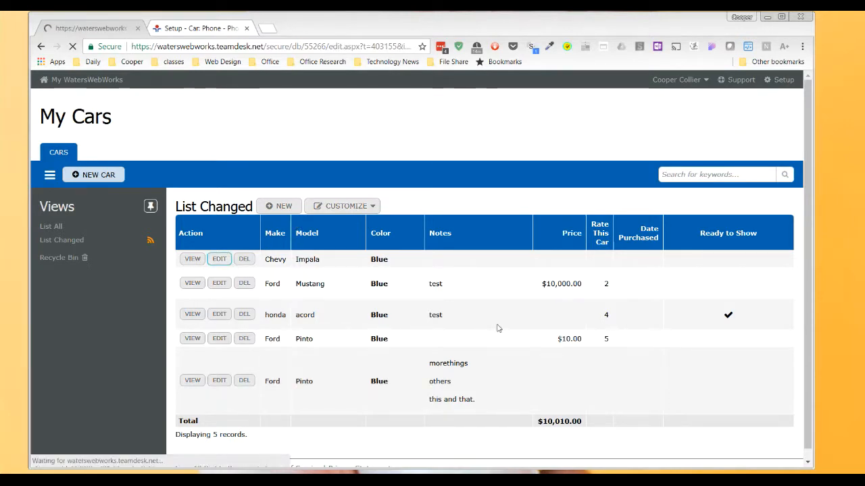
pyautogui.scroll(-1, 442, 287)
pyautogui.click(286, 402)
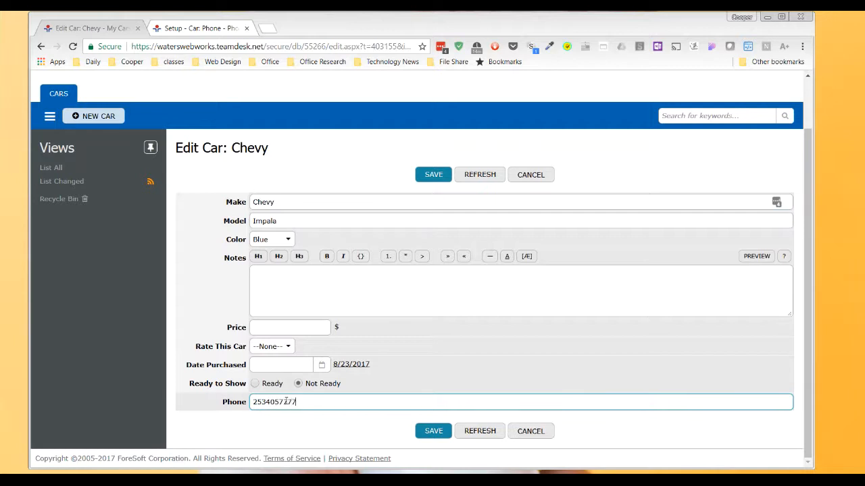
pyautogui.click(438, 431)
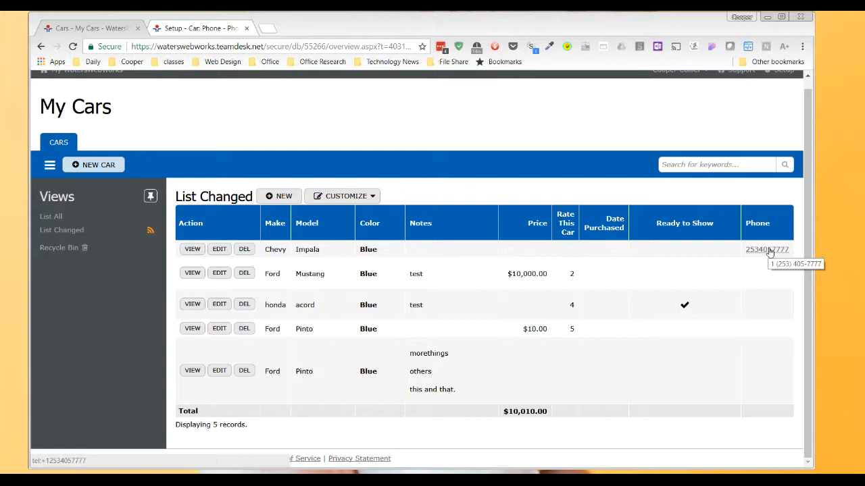
pyautogui.rightClick(768, 251)
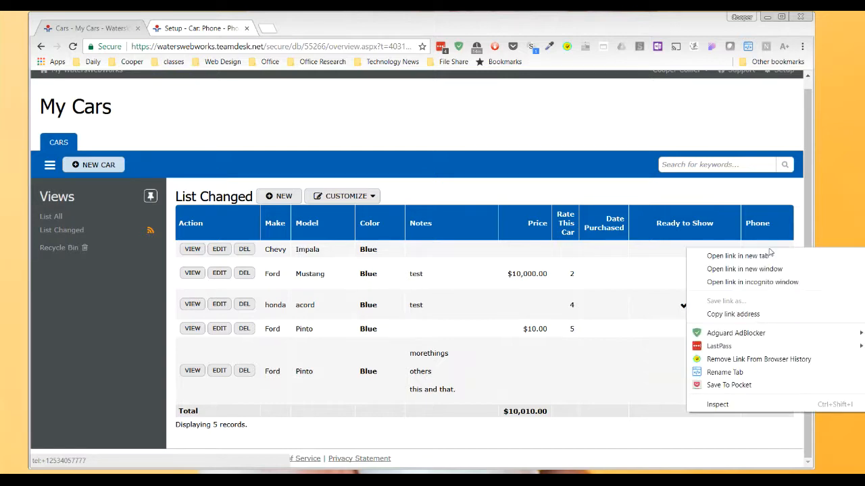
pyautogui.click(752, 314)
pyautogui.hotkey('alt', 'Tab')
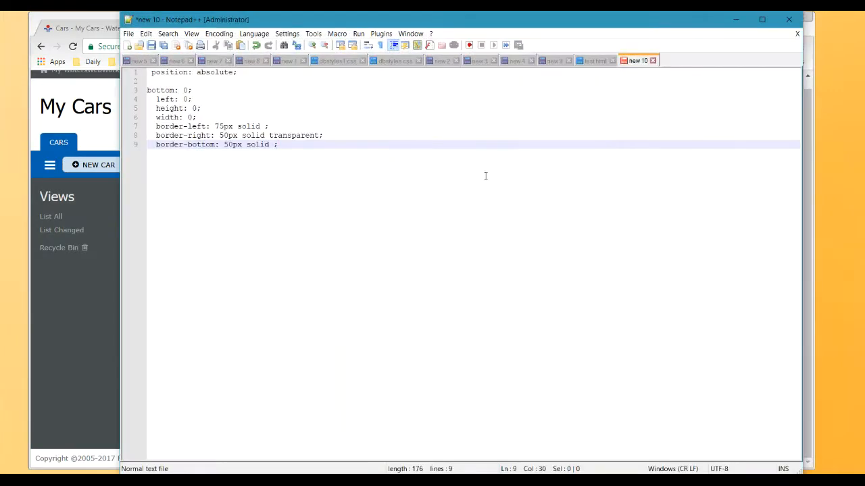
pyautogui.doubleClick(692, 65)
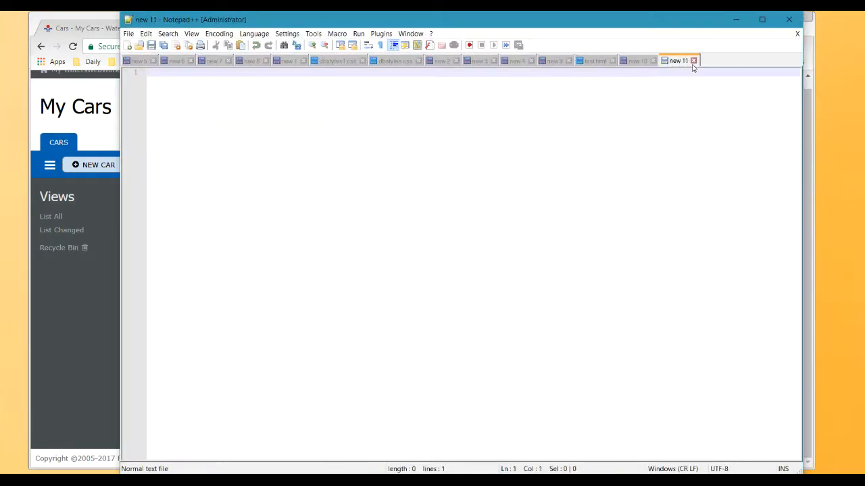
pyautogui.hotkey('ctrl', 'v')
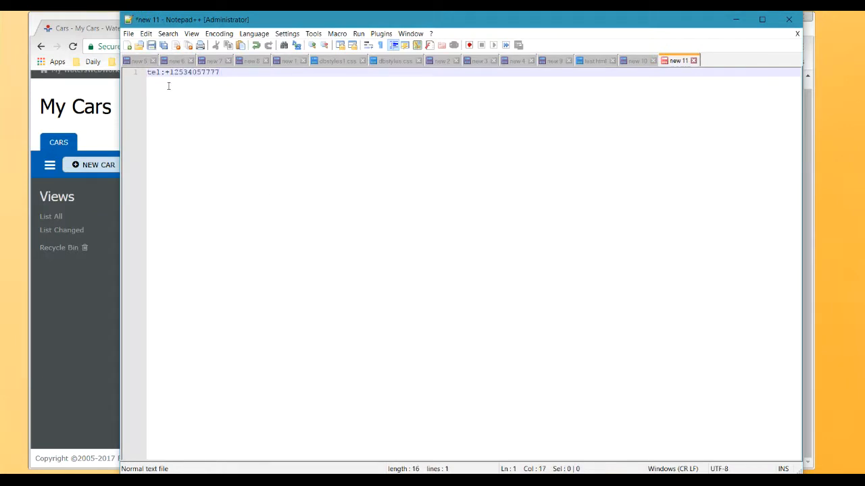
# Step: Examine the pasted link's tel: prefix and full text, and return to the Cars list in the browser
pyautogui.moveTo(218, 71); pyautogui.dragTo(143, 71)
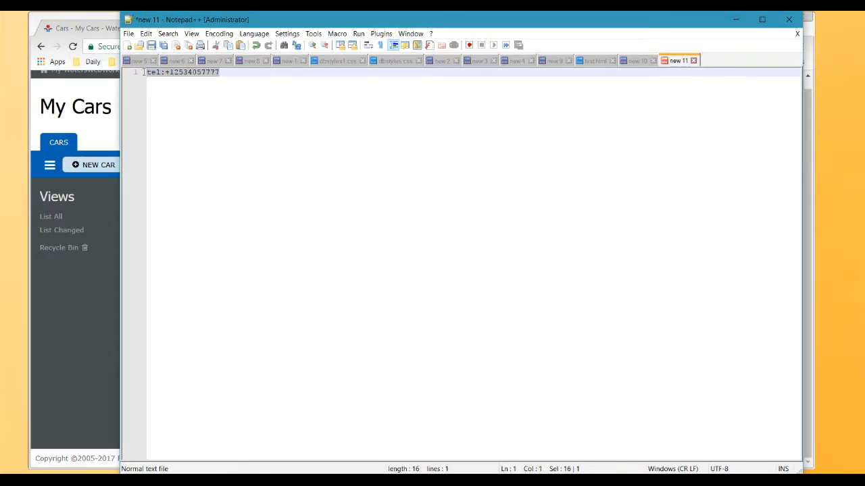
pyautogui.click(162, 72)
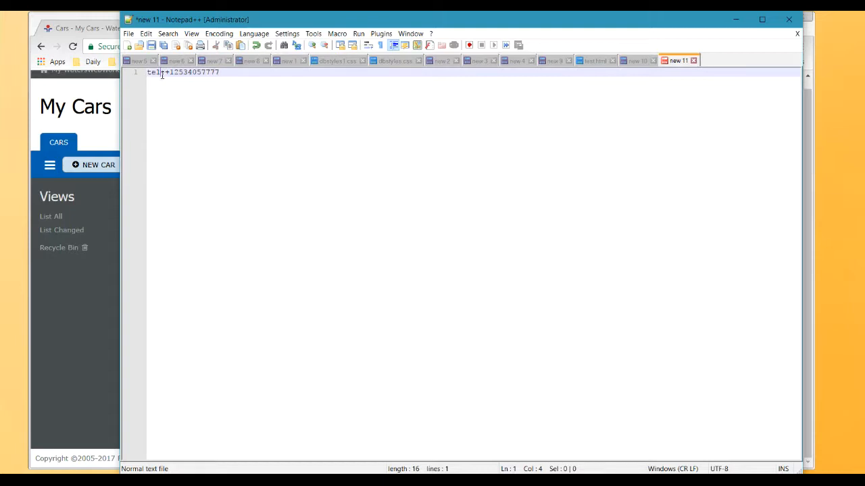
pyautogui.moveTo(164, 73); pyautogui.dragTo(147, 73)
pyautogui.moveTo(228, 75); pyautogui.dragTo(141, 75)
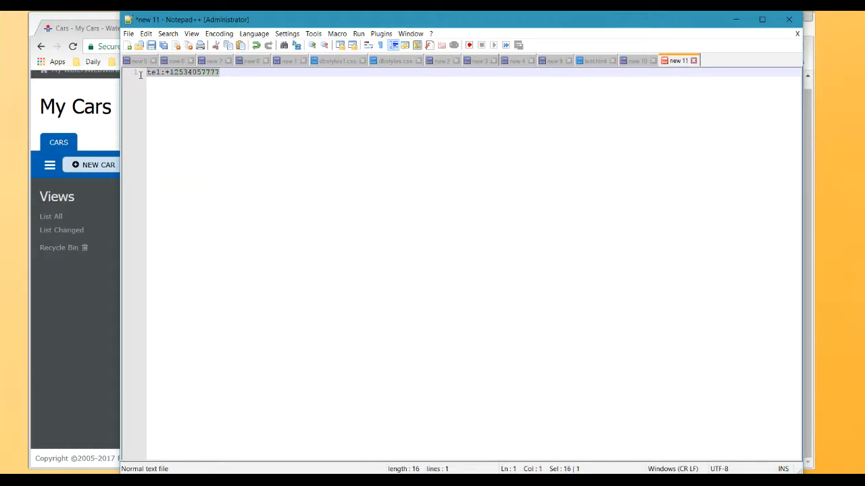
pyautogui.click(736, 19)
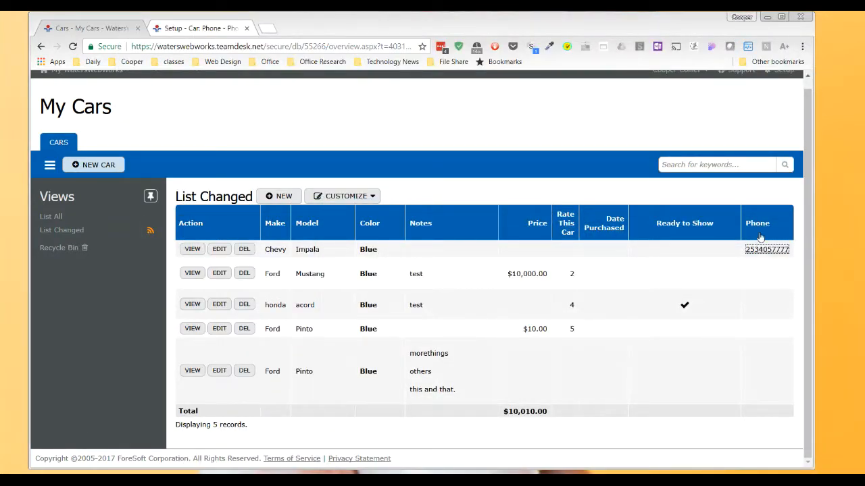
# Step: Append "ext 4" to the phone number on the Chevy Impala record and save the record
pyautogui.click(219, 250)
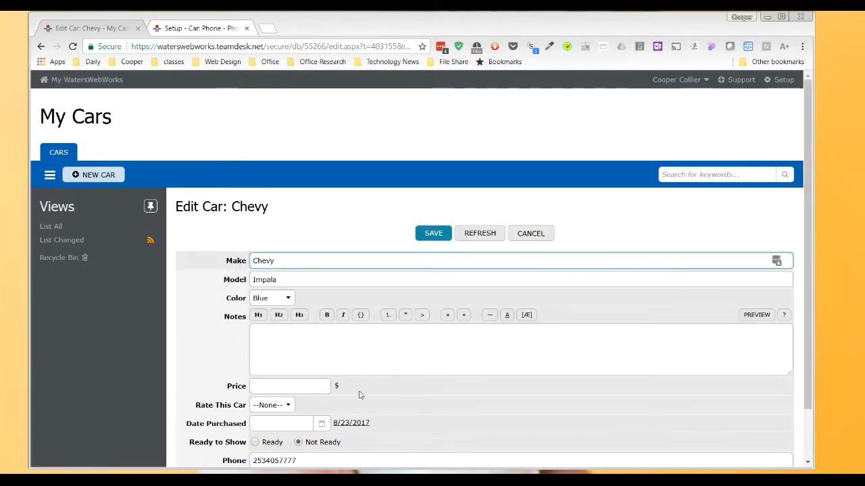
pyautogui.scroll(-1, 360, 396)
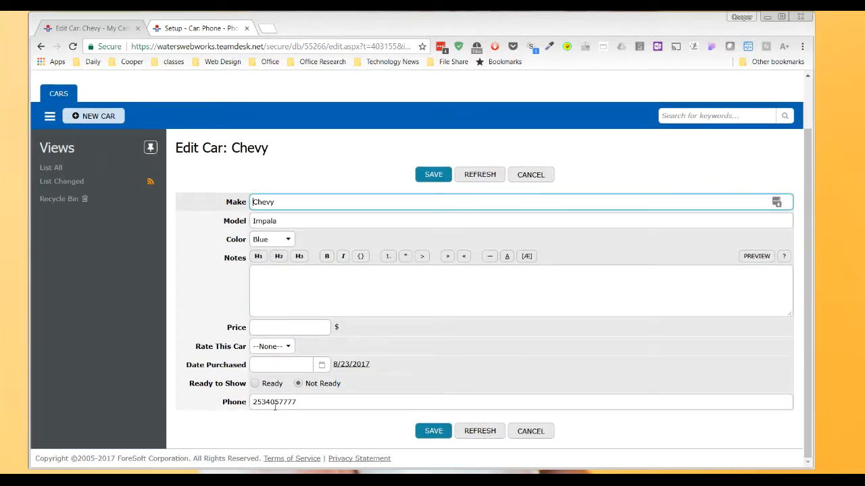
pyautogui.click(299, 402)
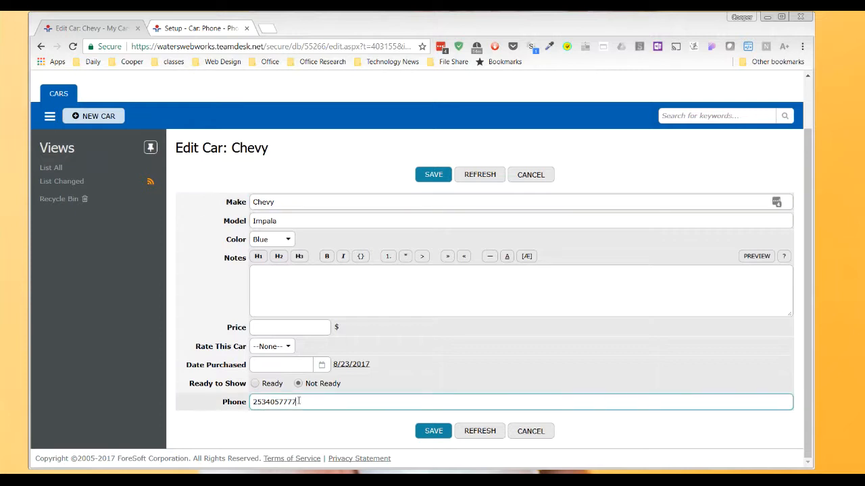
pyautogui.moveTo(299, 402); pyautogui.dragTo(252, 403)
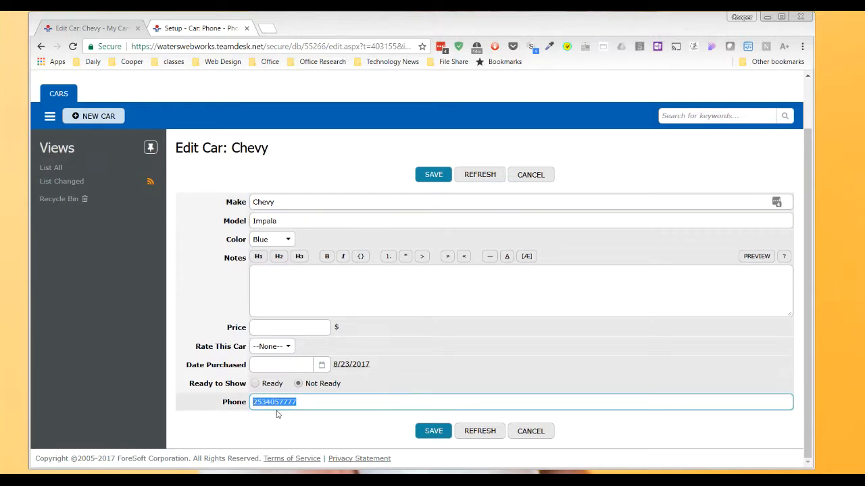
pyautogui.press('BackSpace')
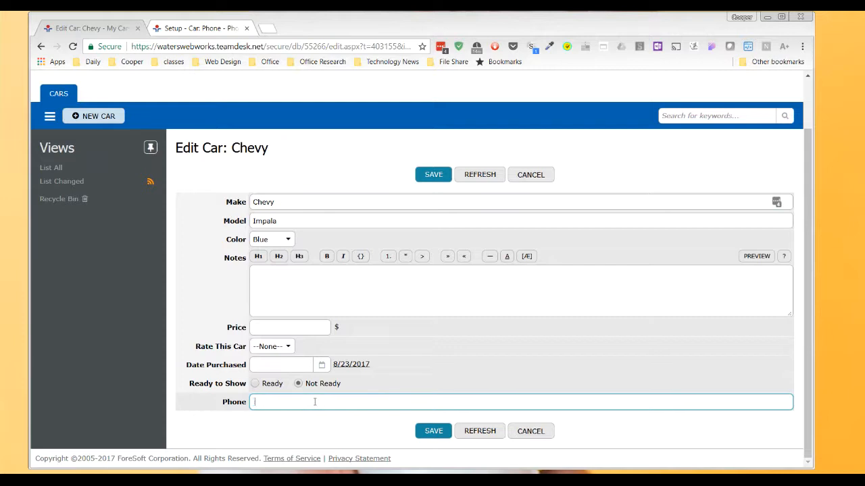
pyautogui.hotkey('ctrl', 'z')
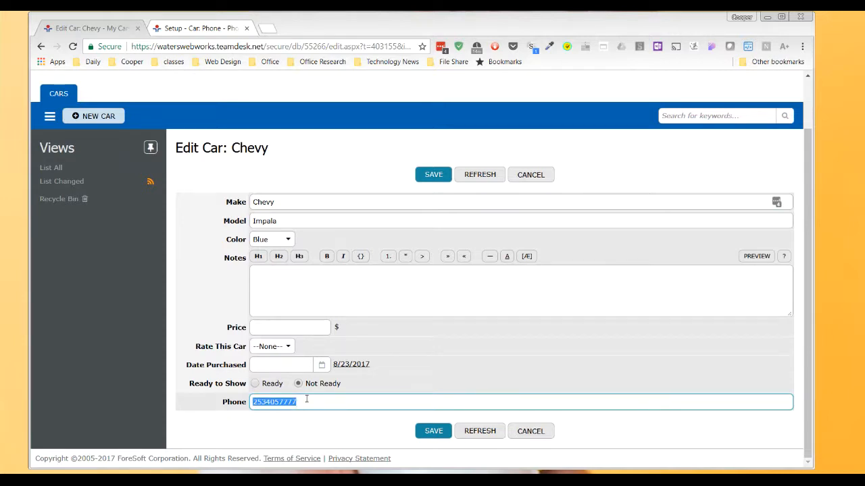
pyautogui.click(304, 402)
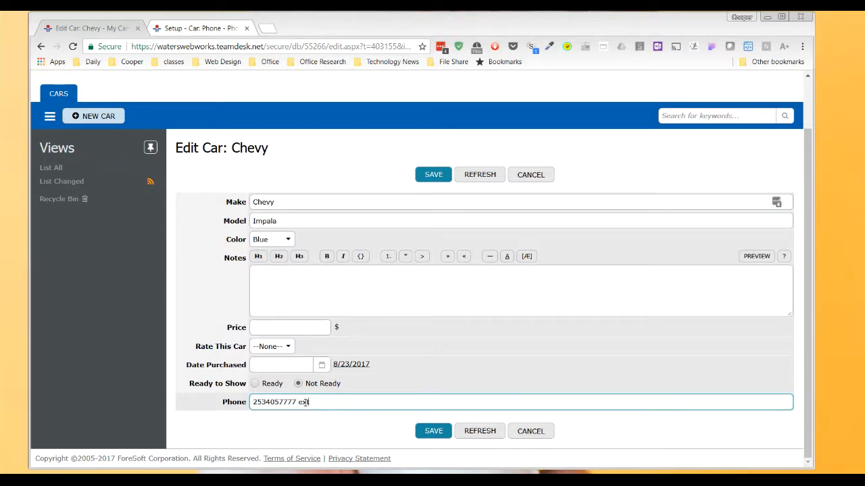
pyautogui.click(436, 432)
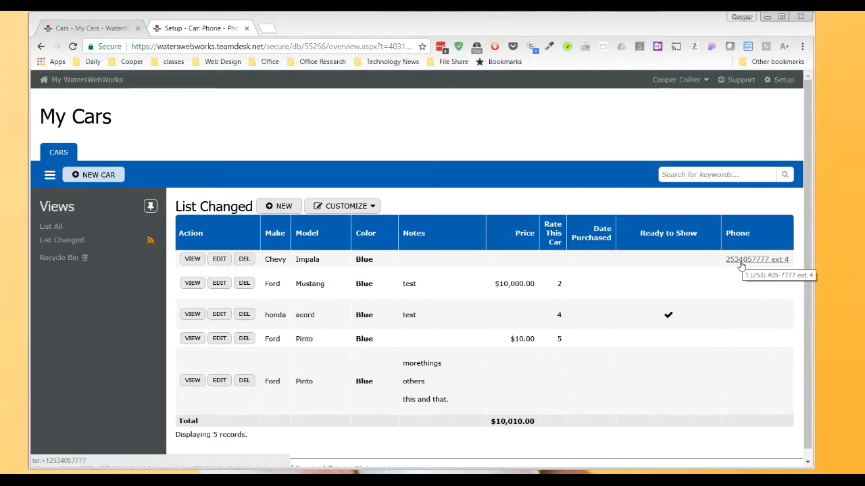
# Step: Insert "dddd" before the phone number on the Chevy Impala record and save the record
pyautogui.click(219, 259)
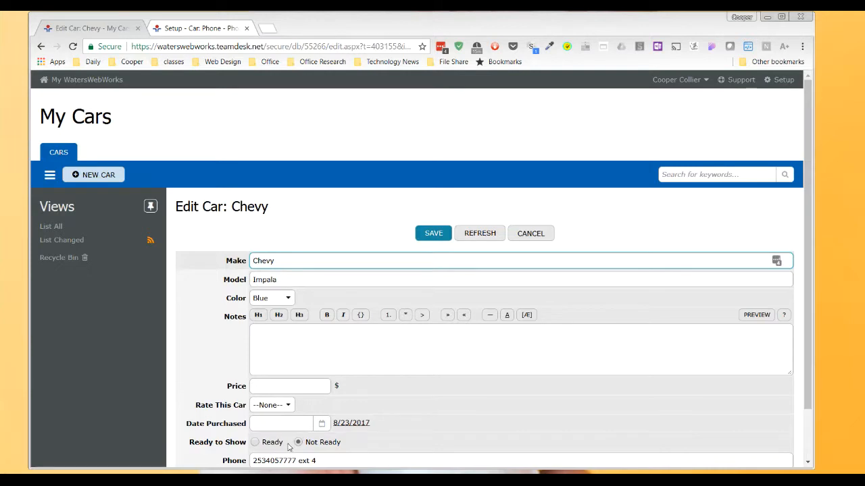
pyautogui.click(269, 460)
pyautogui.press('Home')
pyautogui.write('dddd')
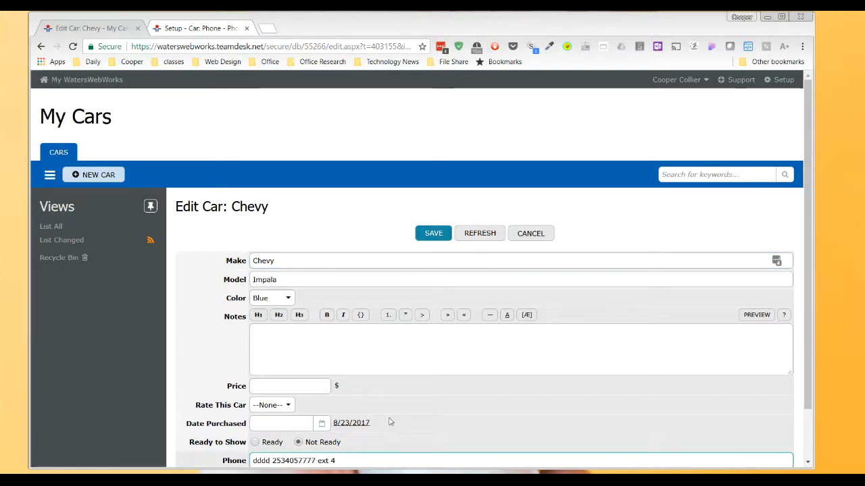
pyautogui.click(438, 232)
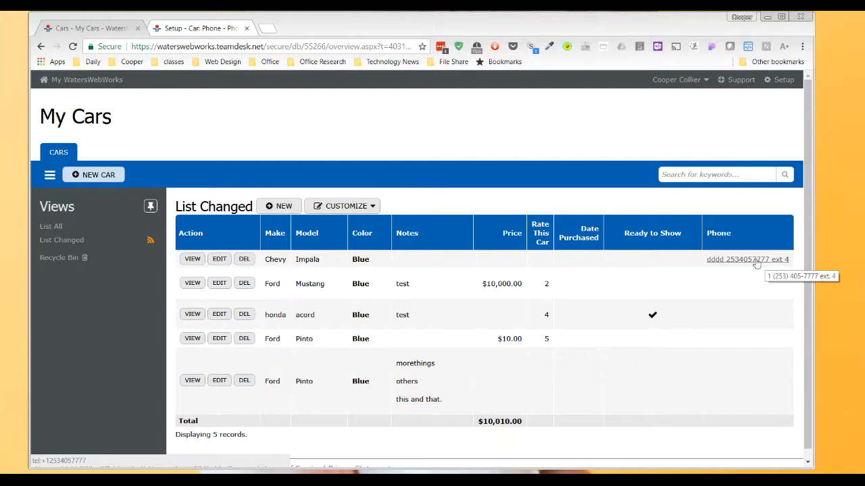
# Step: Replace the whole phone entry on the Chevy Impala record with "dread pirate" and save the record
pyautogui.click(219, 259)
pyautogui.scroll(-1, 363, 369)
pyautogui.moveTo(351, 402); pyautogui.dragTo(247, 402)
pyautogui.write('dr')
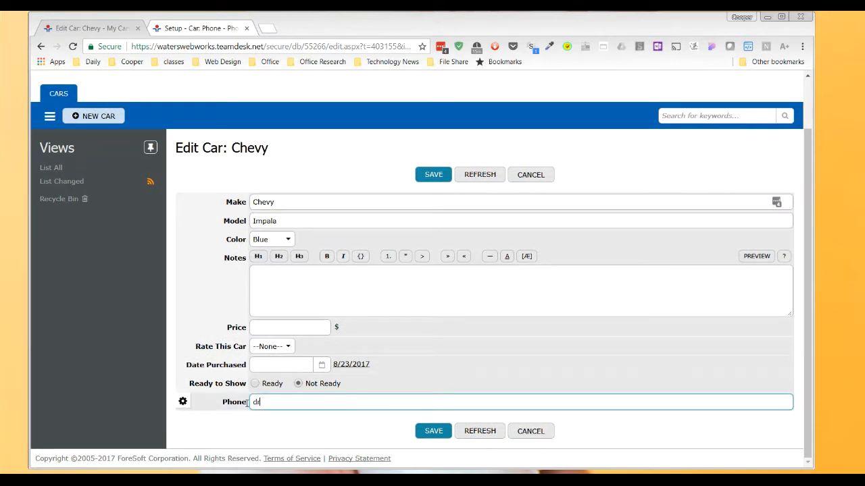
pyautogui.write('ead pirate')
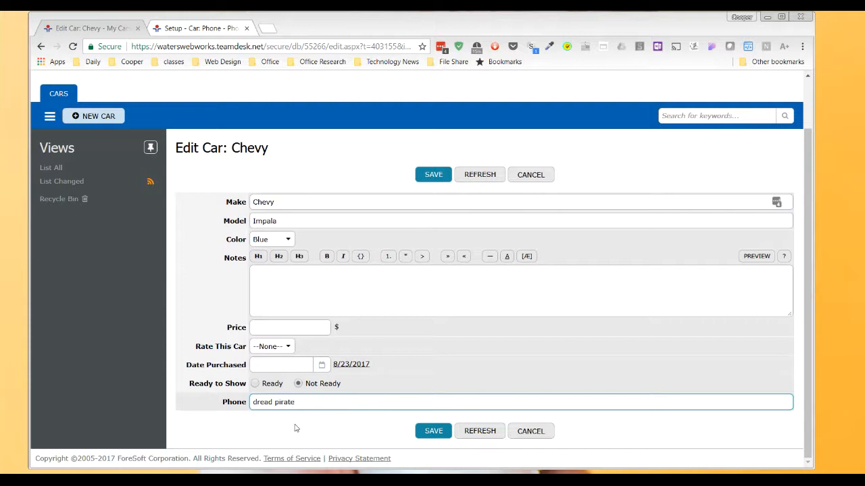
pyautogui.click(431, 432)
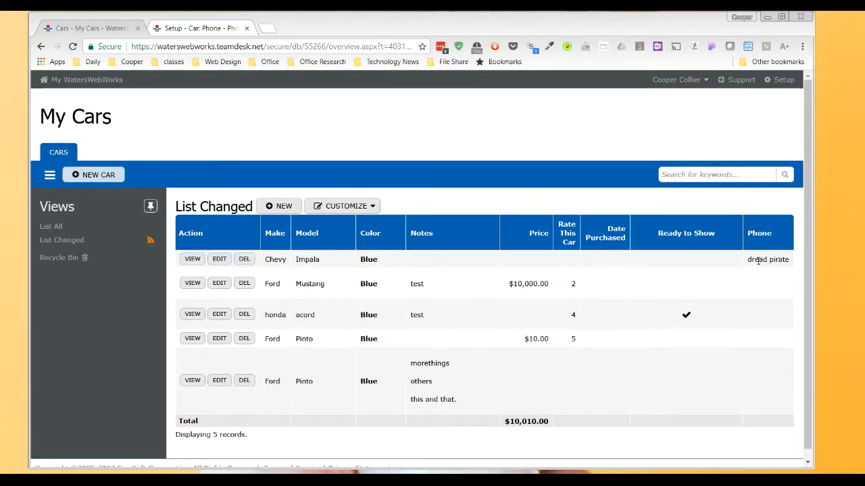
# Step: Review the Phone column's default, data and display options on the setup page and leave without saving
pyautogui.scroll(-1, 600, 327)
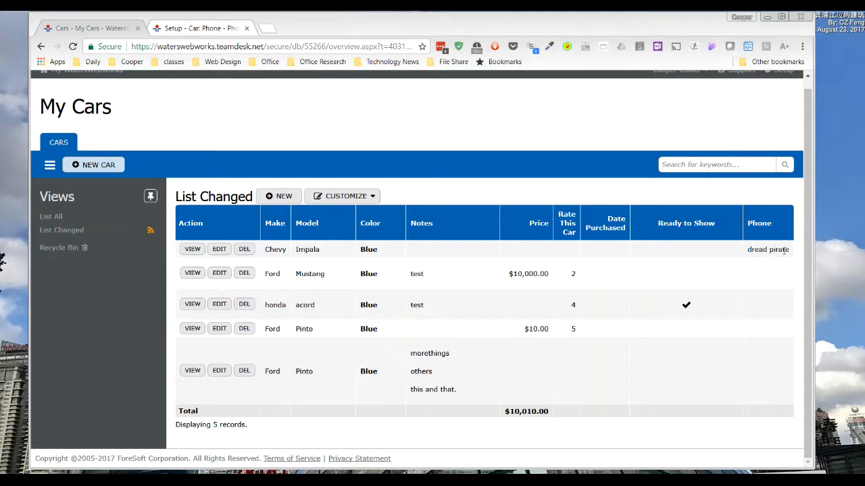
pyautogui.click(216, 28)
pyautogui.scroll(-3, 442, 366)
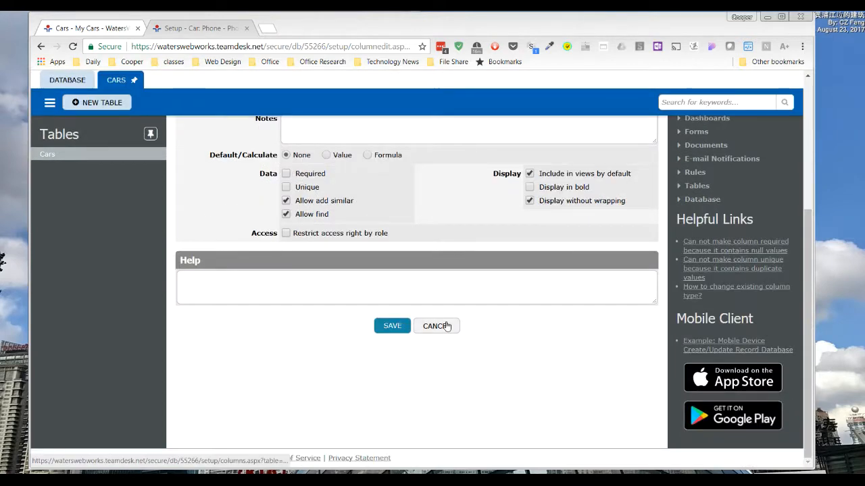
pyautogui.scroll(3, 341, 286)
pyautogui.click(422, 254)
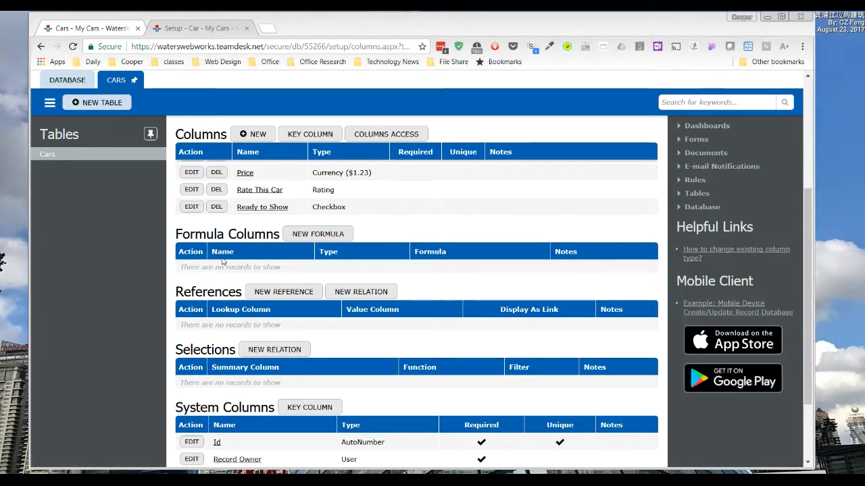
# Step: Add an E-mail Address column named "email" to the Car table and save it with its default options
pyautogui.click(256, 134)
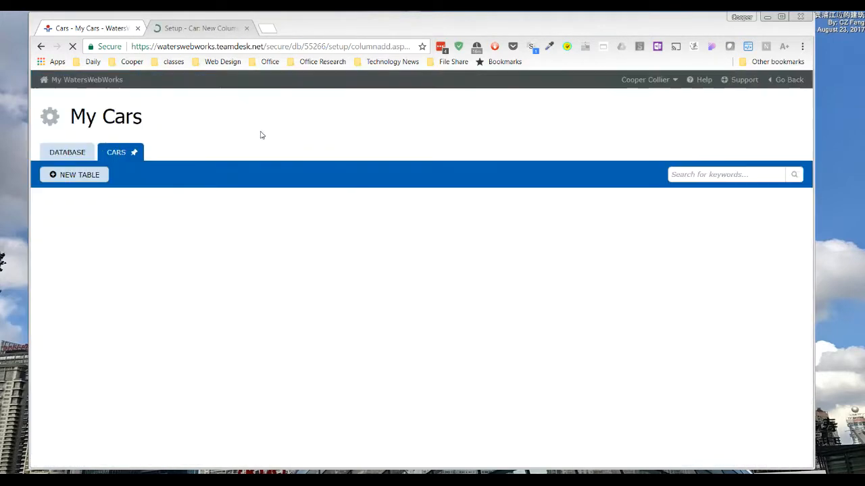
pyautogui.click(472, 304)
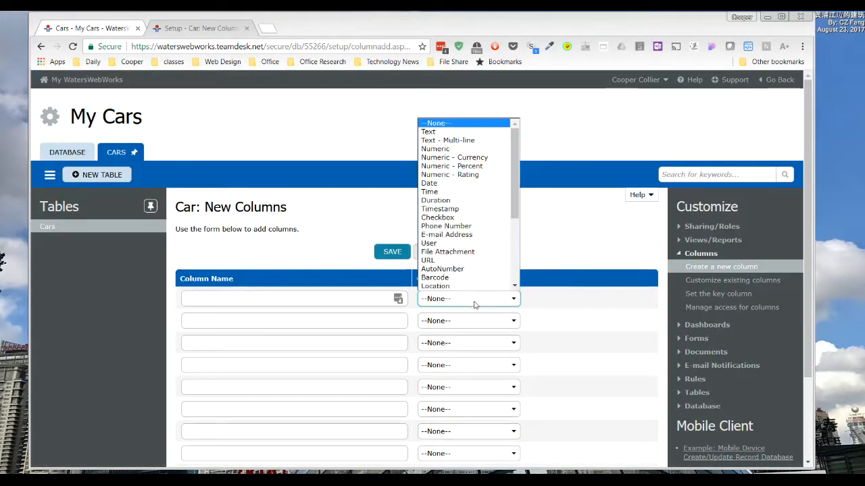
pyautogui.click(464, 235)
pyautogui.click(299, 302)
pyautogui.write('e')
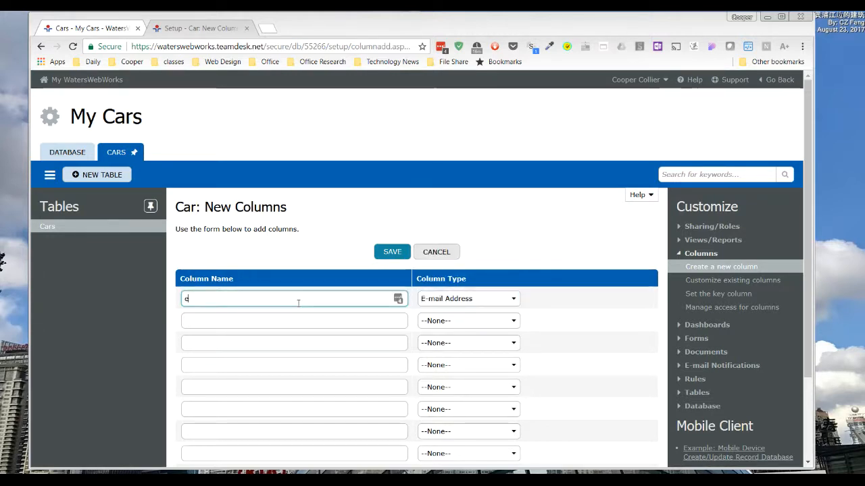
pyautogui.write('mail')
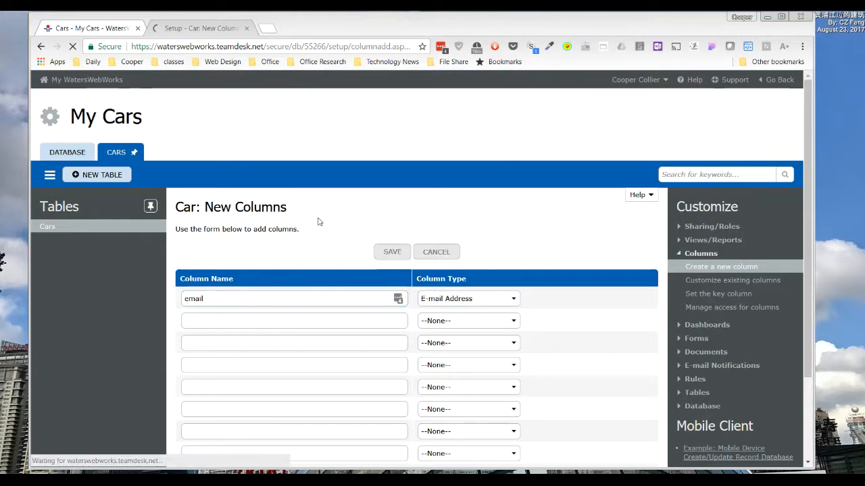
pyautogui.scroll(-1, 395, 255)
pyautogui.scroll(-3, 395, 255)
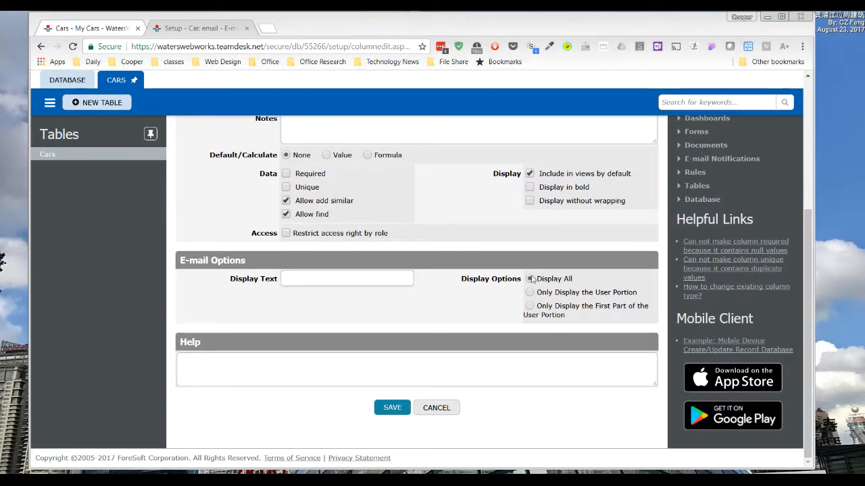
pyautogui.click(391, 408)
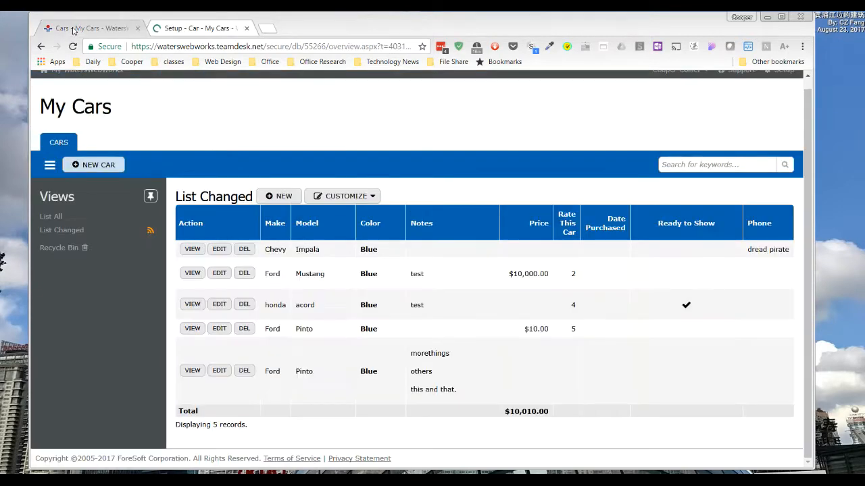
# Step: Enter a contact's e-mail address in the email field of the Chevy Impala record and save the record
pyautogui.click(218, 249)
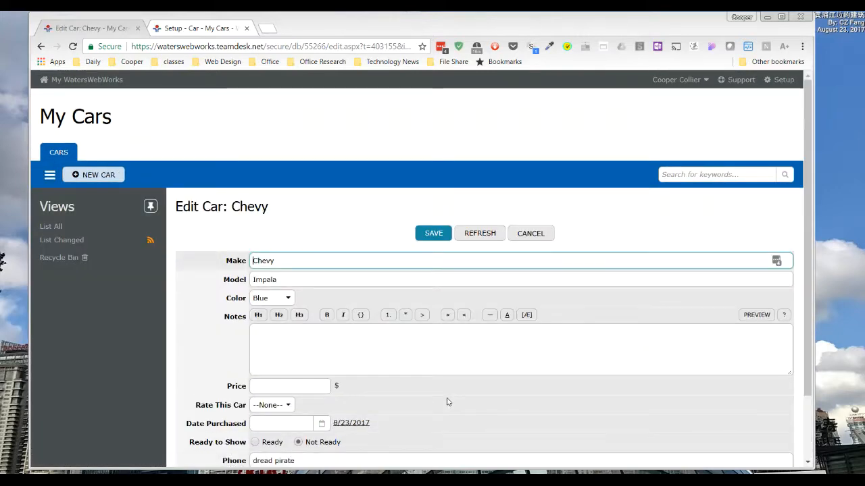
pyautogui.scroll(-2, 447, 402)
pyautogui.click(288, 402)
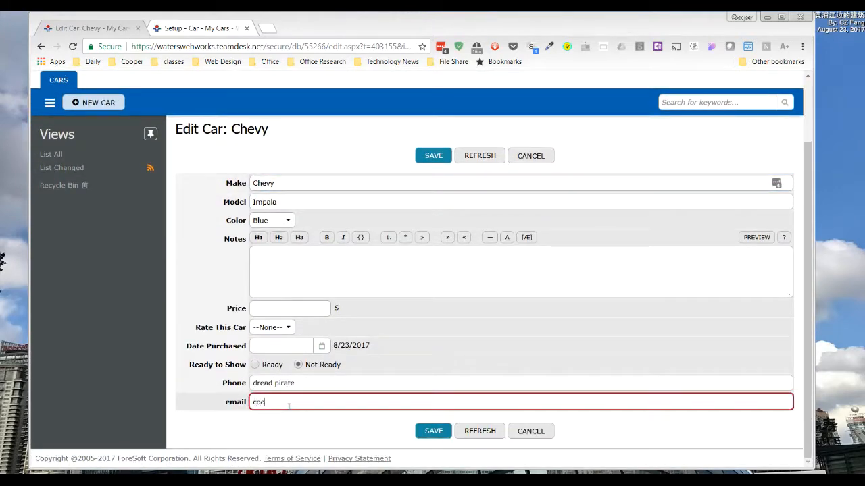
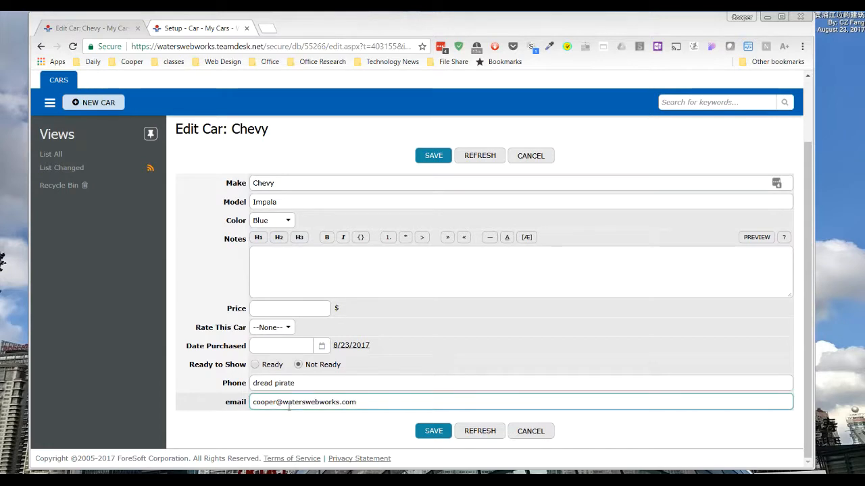
pyautogui.click(421, 428)
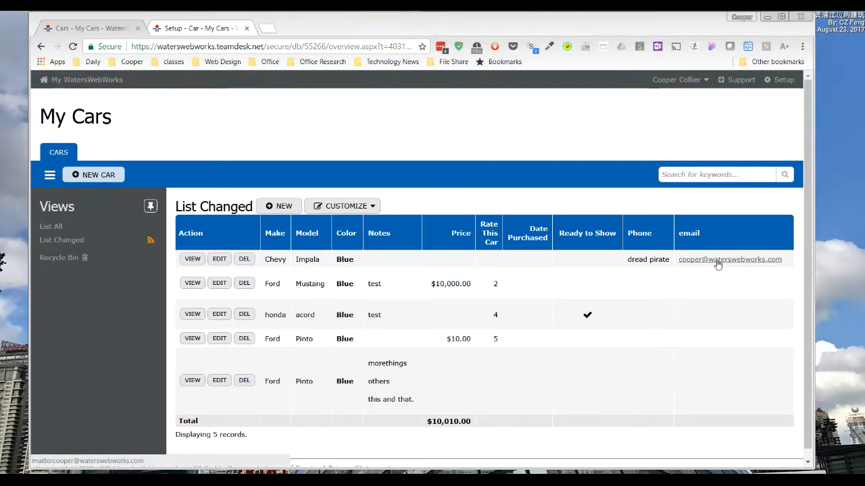
# Step: Copy the e-mail address from the Chevy Impala row and paste it on a new line below the phone link in Notepad++
pyautogui.rightClick(718, 263)
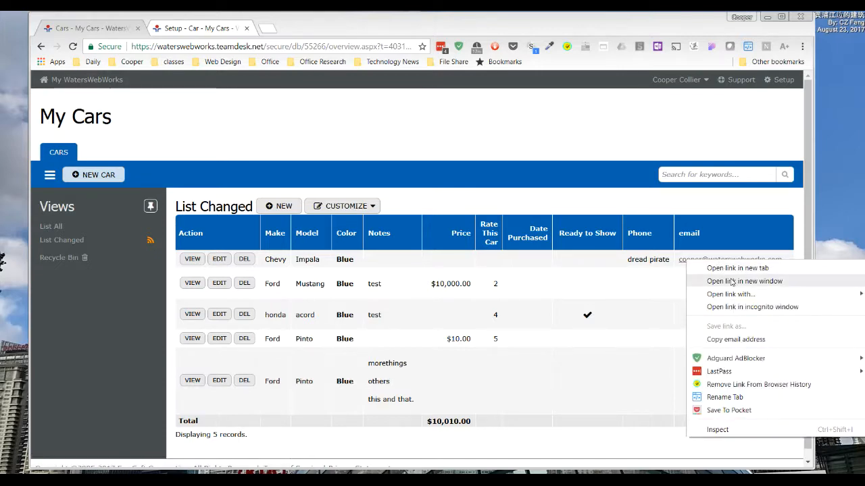
pyautogui.click(736, 340)
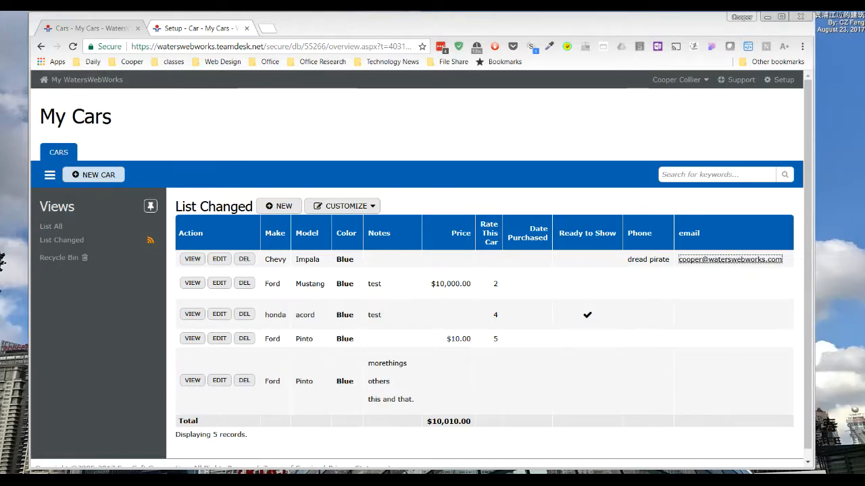
pyautogui.hotkey('alt', 'Tab')
pyautogui.click(285, 80)
pyautogui.press('Return')
pyautogui.press('Return')
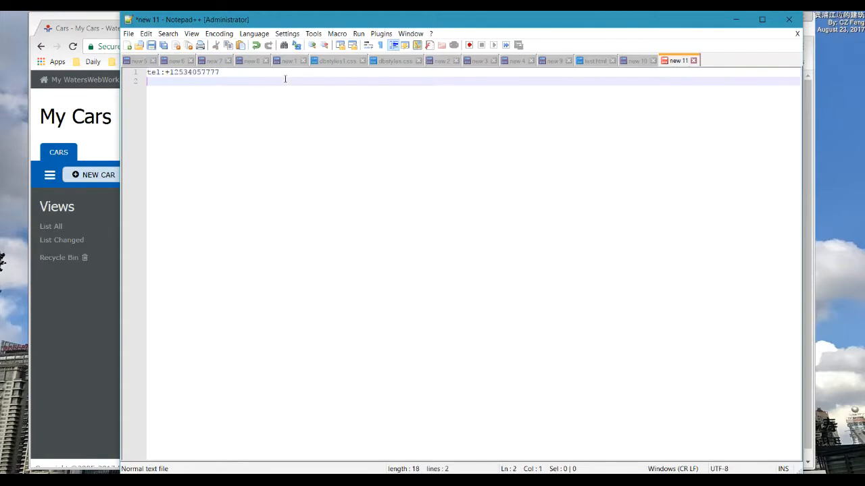
pyautogui.hotkey('ctrl', 'v')
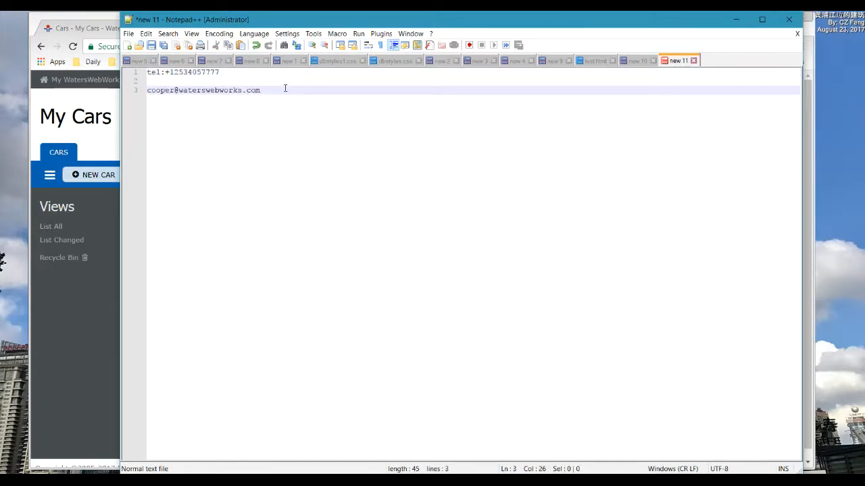
pyautogui.moveTo(271, 88); pyautogui.dragTo(135, 99)
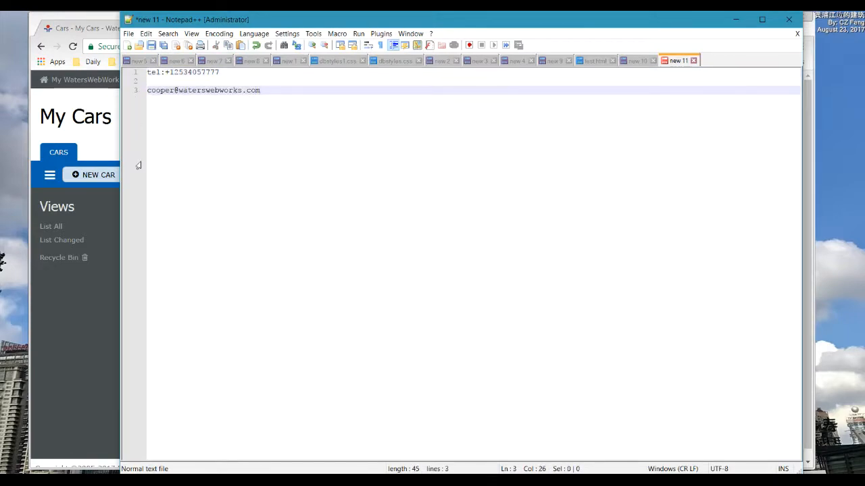
pyautogui.click(81, 365)
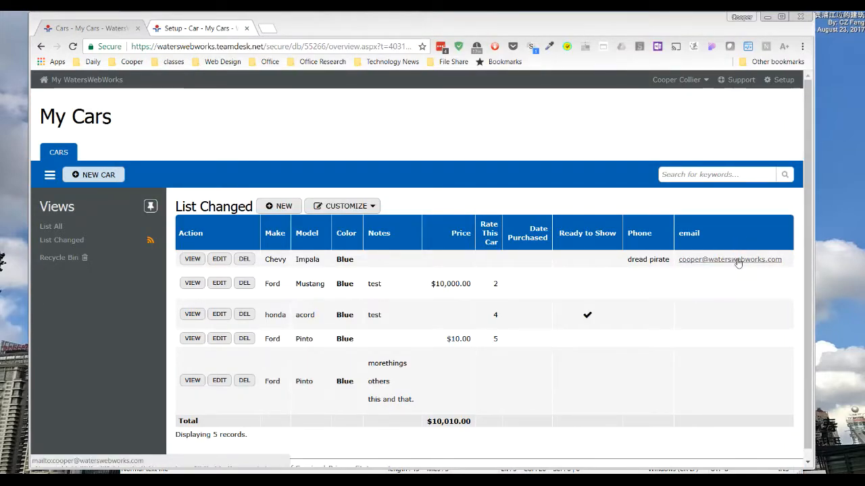
# Step: Open the Car table's email column for editing and review its e-mail display options
pyautogui.click(86, 29)
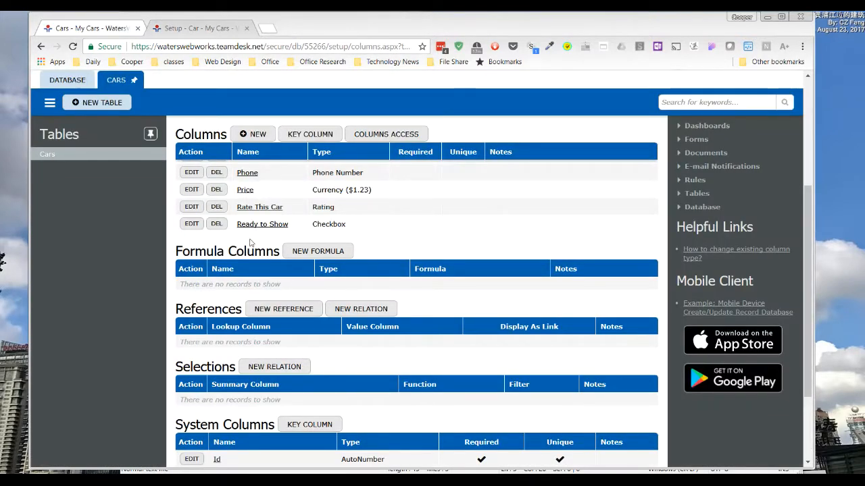
pyautogui.scroll(2, 250, 242)
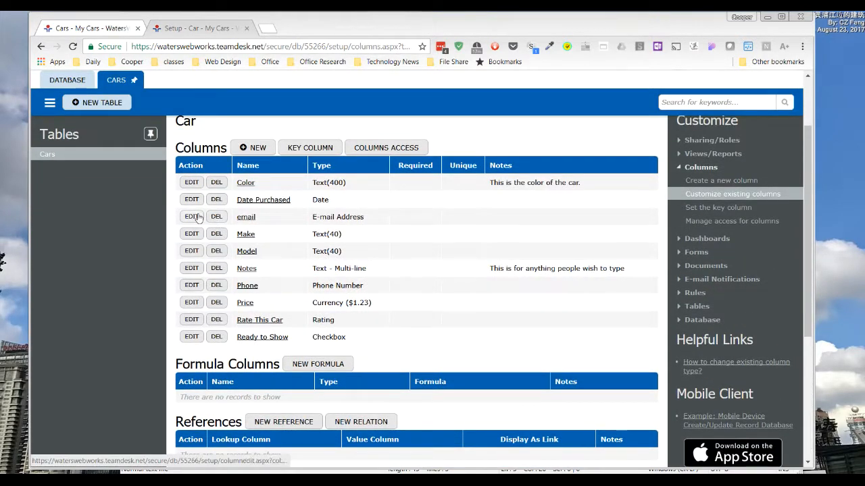
pyautogui.click(192, 216)
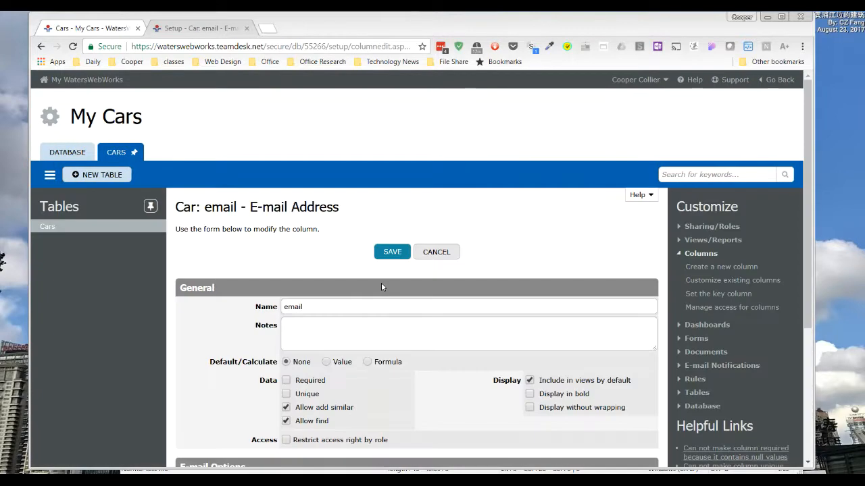
pyautogui.scroll(-3, 381, 286)
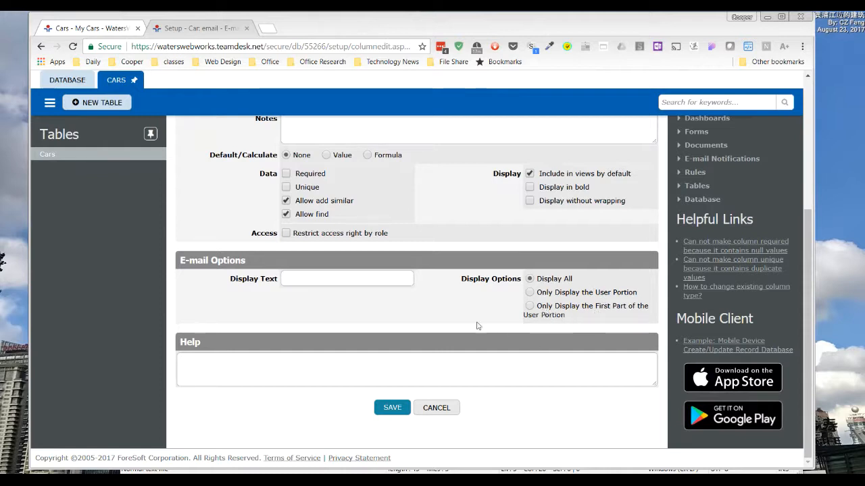
pyautogui.click(236, 369)
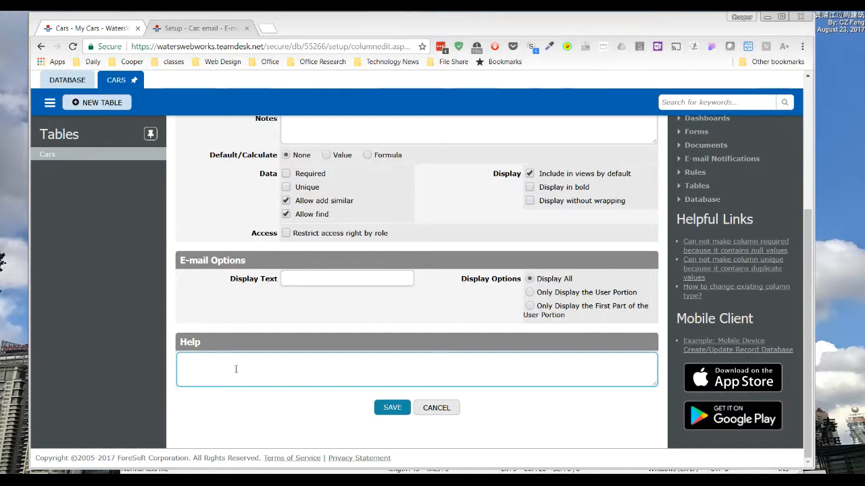
pyautogui.write('d')
pyautogui.write('ooper [')
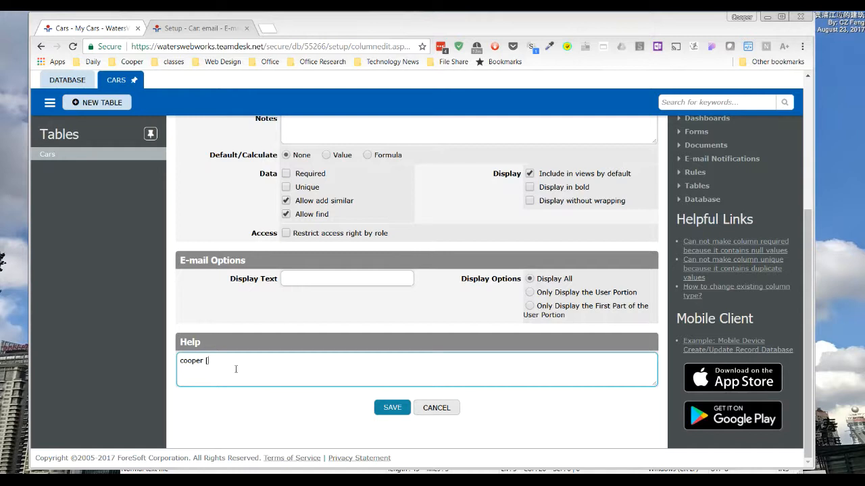
pyautogui.hotkey('ctrl', 'a')
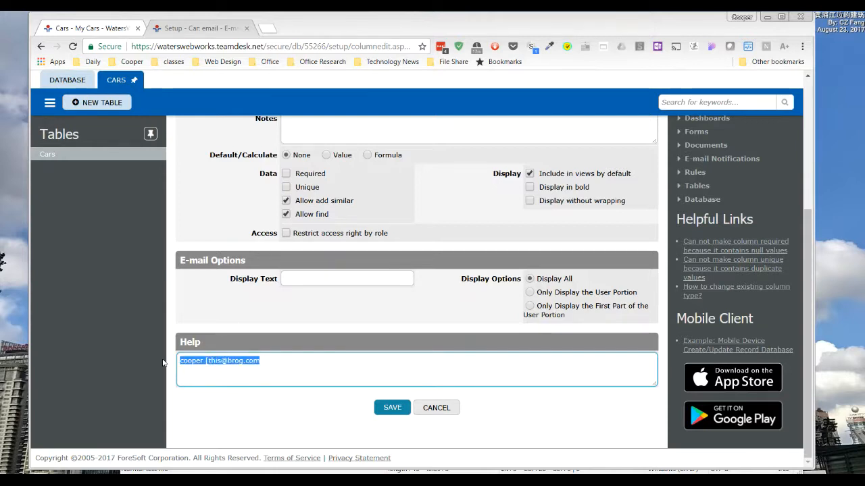
pyautogui.press('BackSpace')
# Step: Set the email column's display text to "click to email" and save the column
pyautogui.click(309, 275)
pyautogui.write('click to email')
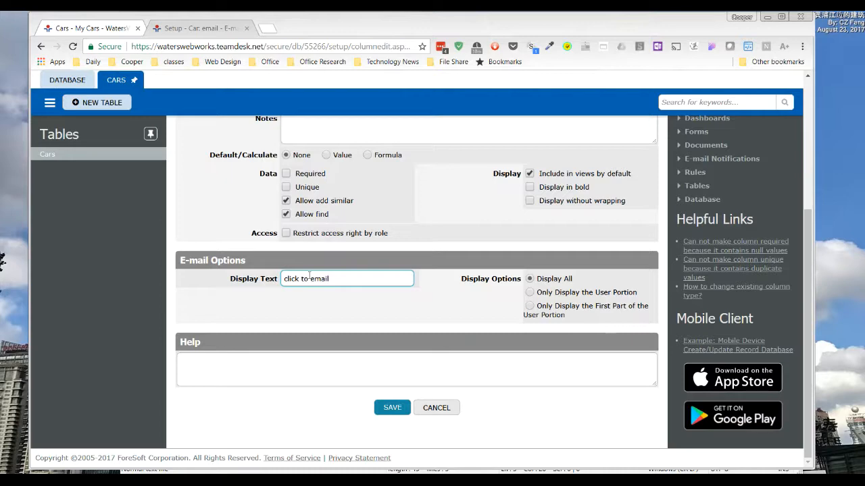
pyautogui.click(392, 407)
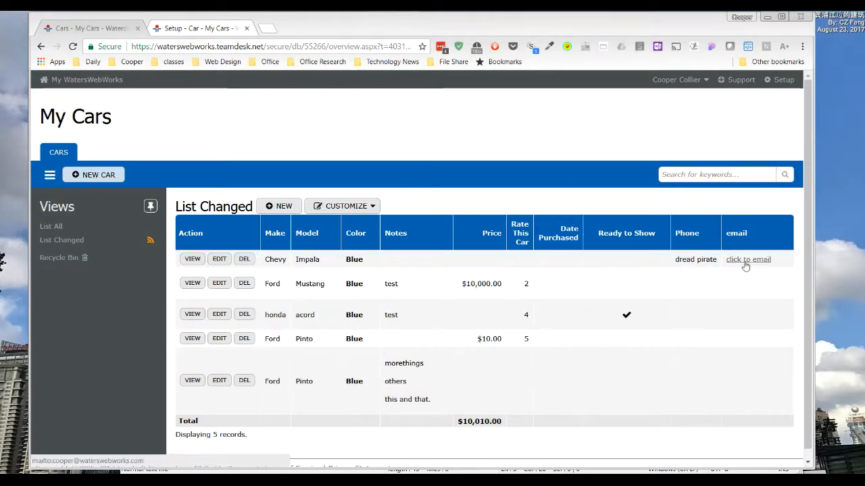
# Step: Enter a test e-mail address in the email field of the Ford Mustang record and save the record
pyautogui.click(219, 283)
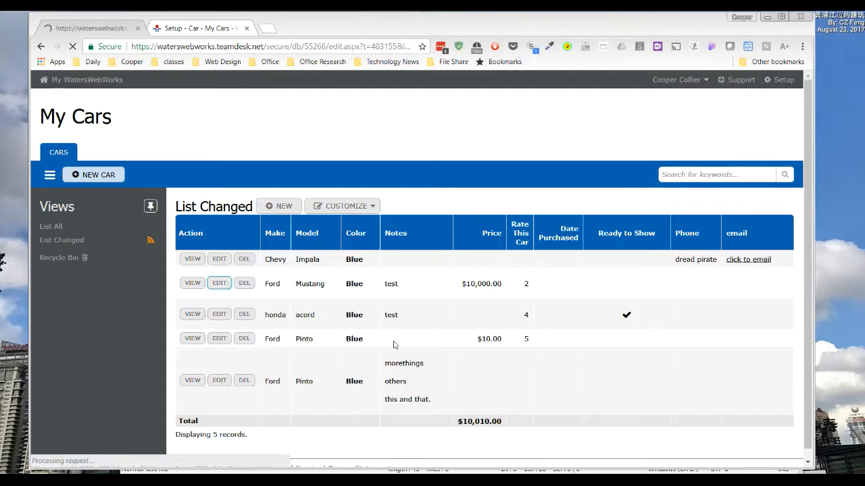
pyautogui.scroll(-1, 392, 342)
pyautogui.click(263, 404)
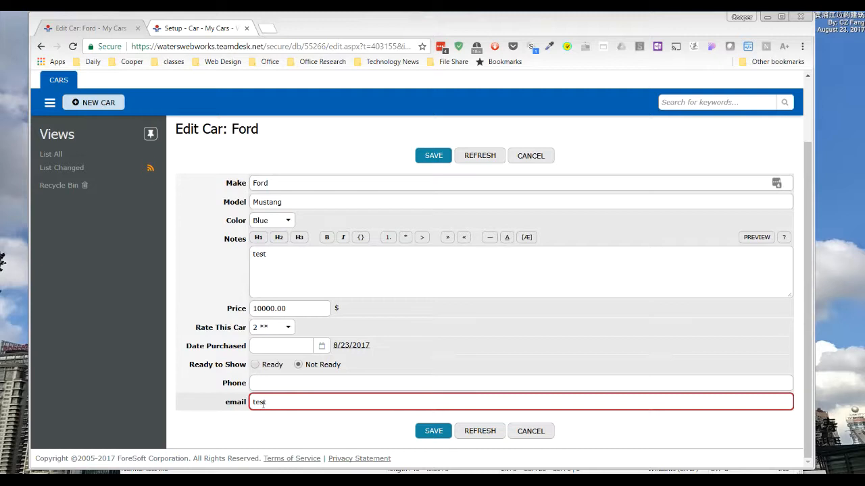
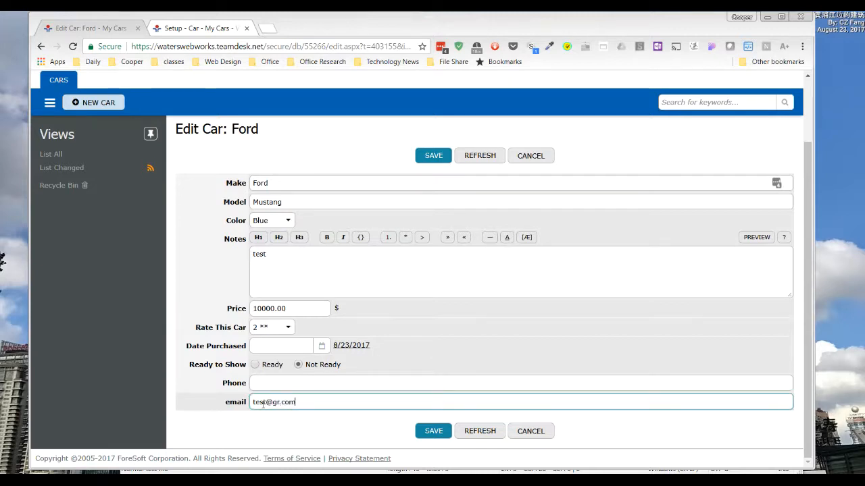
pyautogui.click(433, 431)
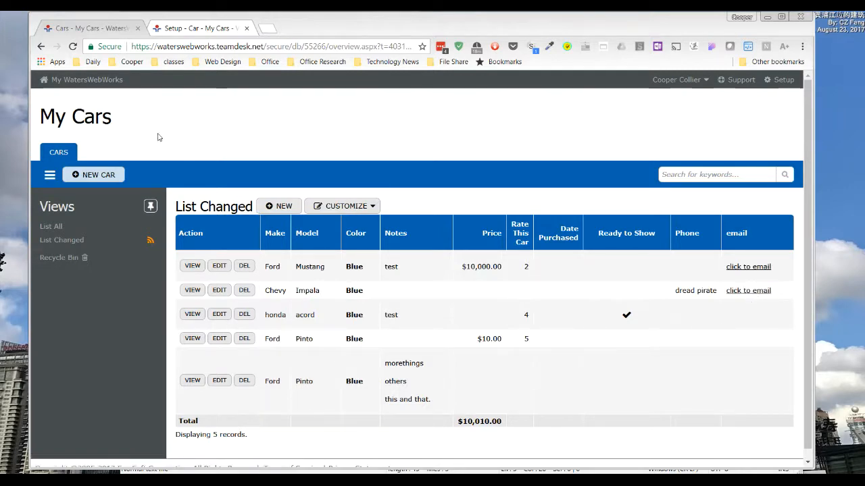
# Step: Add a URL column named "website" to the Car table and save it
pyautogui.click(177, 34)
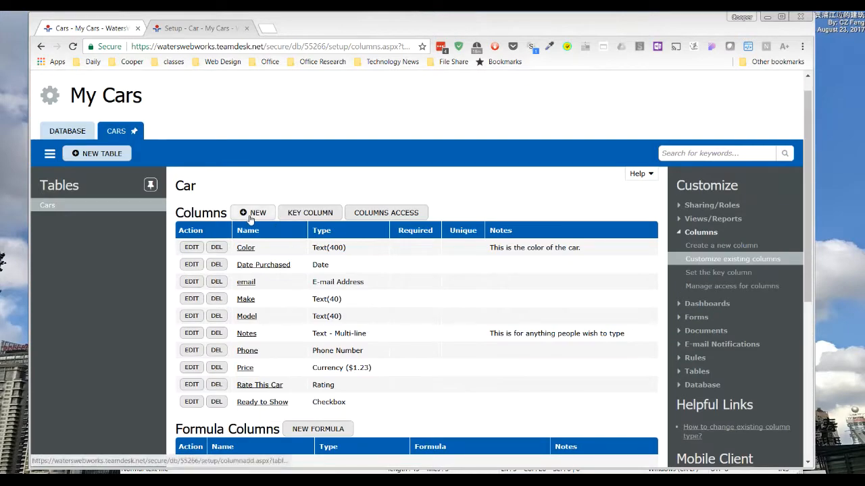
pyautogui.click(250, 215)
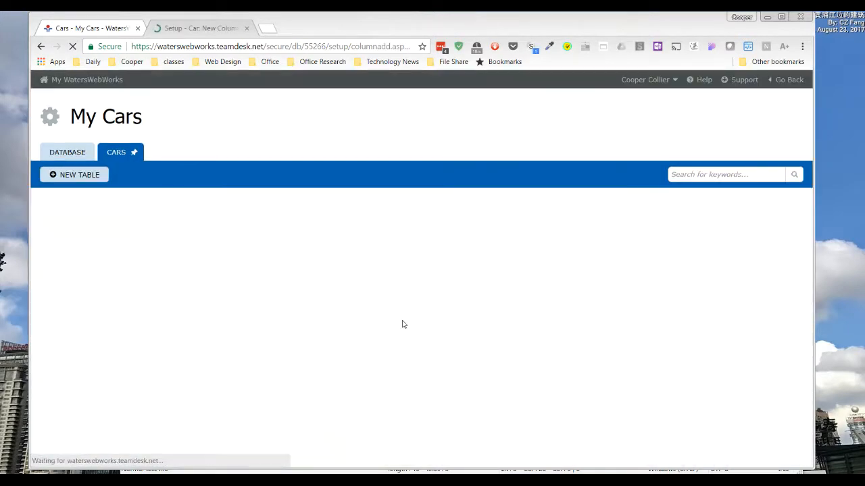
pyautogui.scroll(-2, 404, 320)
pyautogui.click(512, 192)
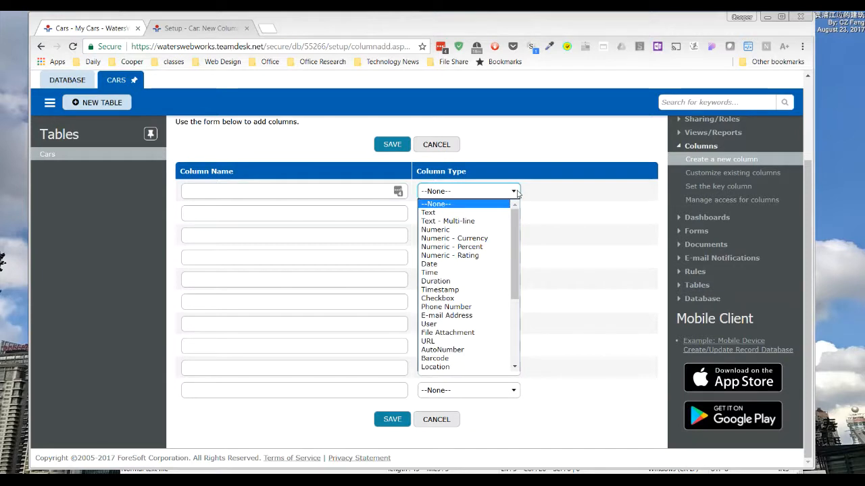
pyautogui.scroll(-1, 511, 228)
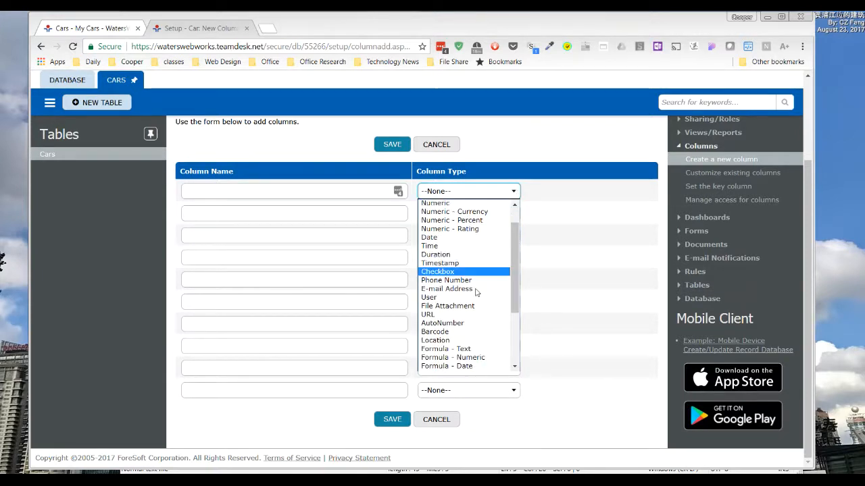
pyautogui.click(432, 312)
pyautogui.click(229, 193)
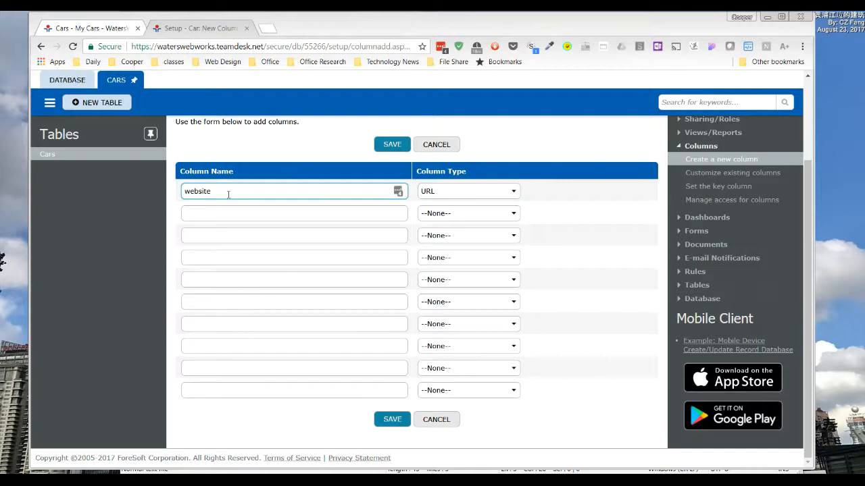
pyautogui.click(390, 143)
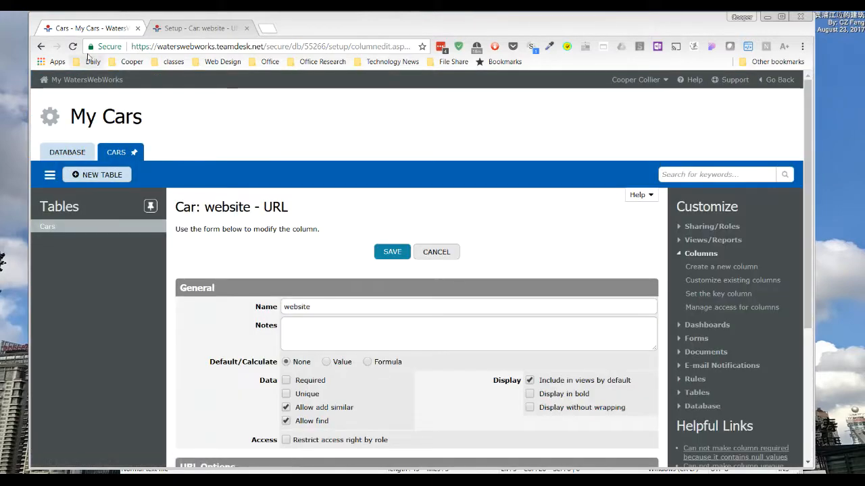
pyautogui.click(85, 31)
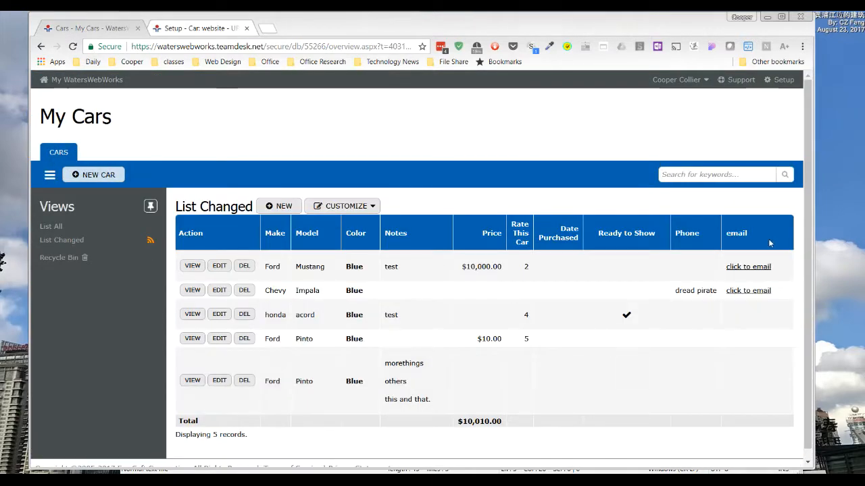
pyautogui.click(219, 266)
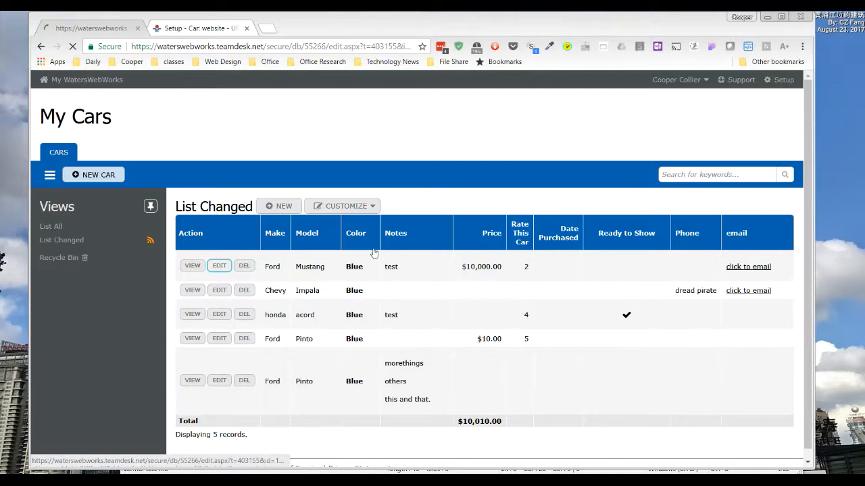
pyautogui.moveTo(265, 46); pyautogui.dragTo(131, 46)
pyautogui.hotkey('ctrl', 'c')
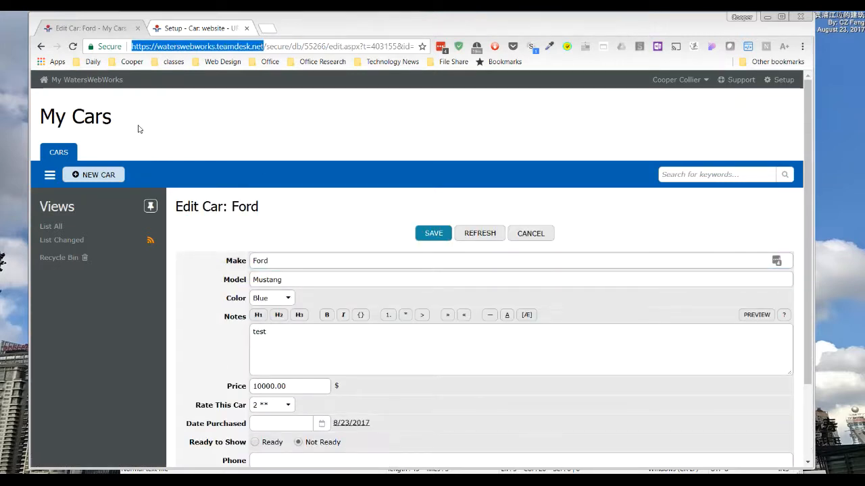
pyautogui.scroll(-2, 446, 283)
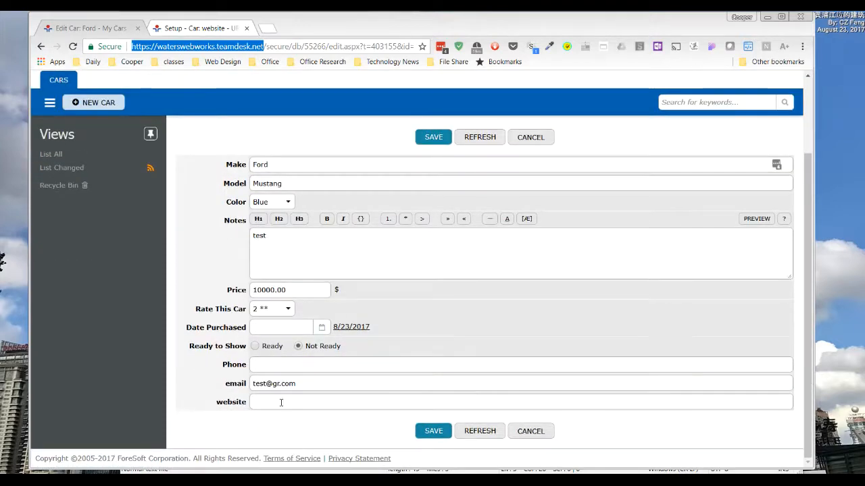
pyautogui.click(287, 402)
pyautogui.hotkey('ctrl', 'v')
pyautogui.click(439, 431)
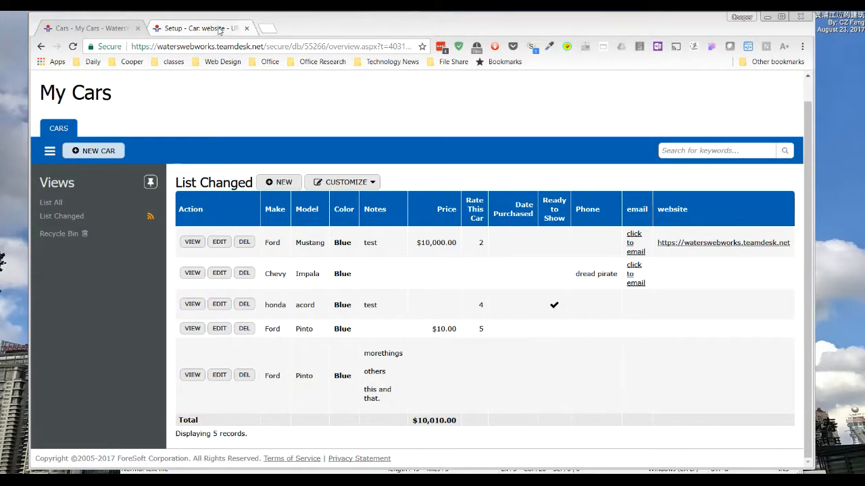
# Step: In the website column's URL options, enable opening links in a new window
pyautogui.click(220, 29)
pyautogui.scroll(-3, 348, 338)
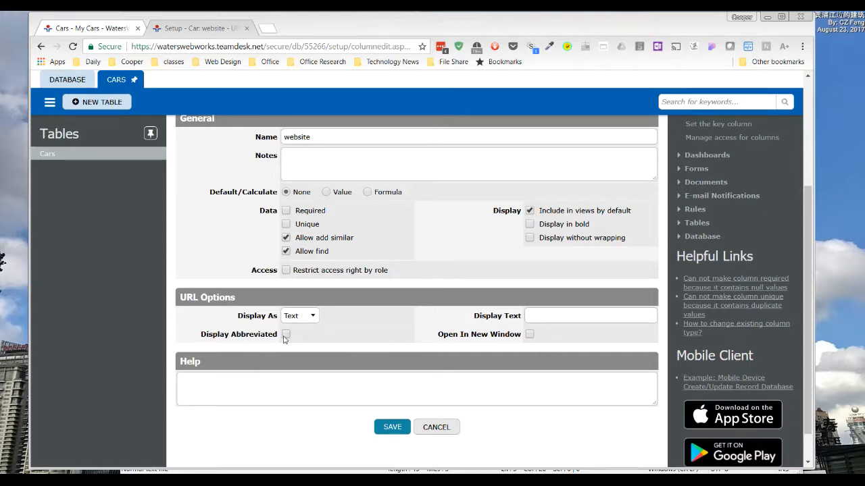
pyautogui.click(529, 334)
pyautogui.click(530, 336)
# Step: Display the website column as a Button with the display text "click me", save it and refresh the car list
pyautogui.click(314, 316)
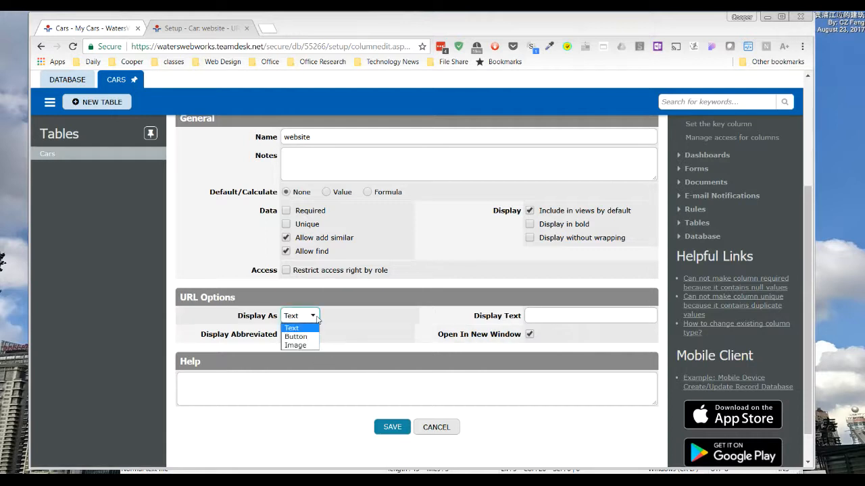
pyautogui.click(305, 346)
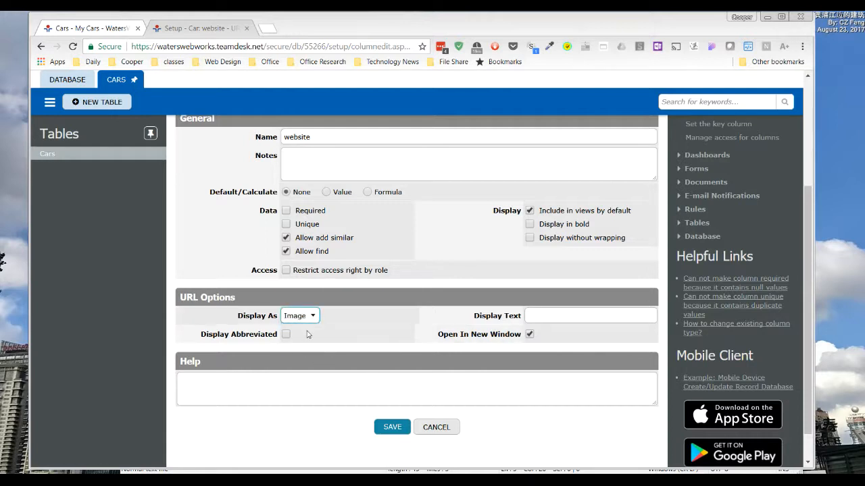
pyautogui.click(314, 317)
pyautogui.click(313, 338)
pyautogui.click(554, 316)
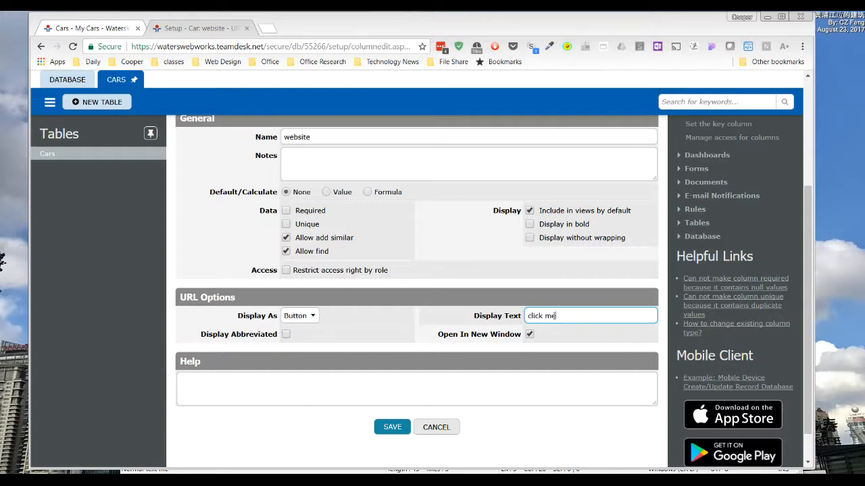
pyautogui.click(392, 427)
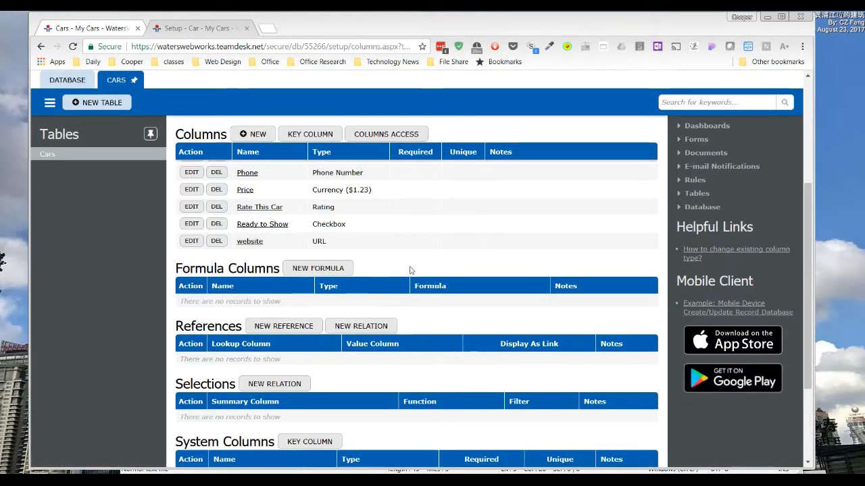
pyautogui.click(65, 29)
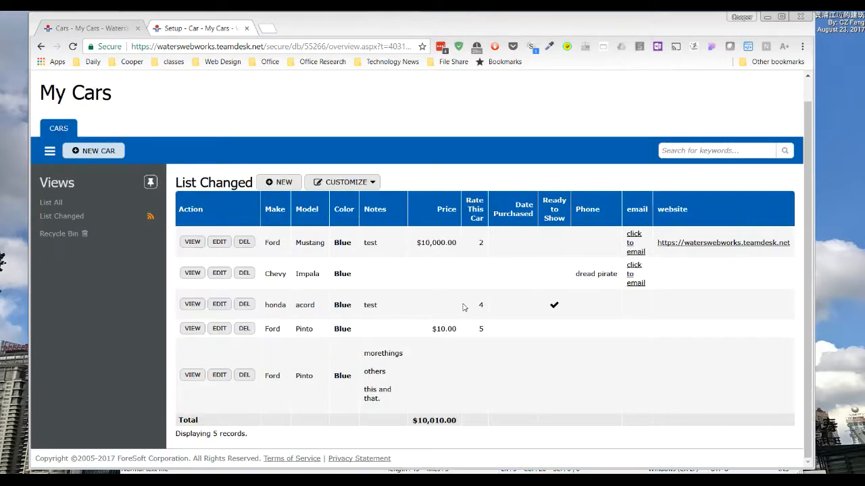
pyautogui.press('F5')
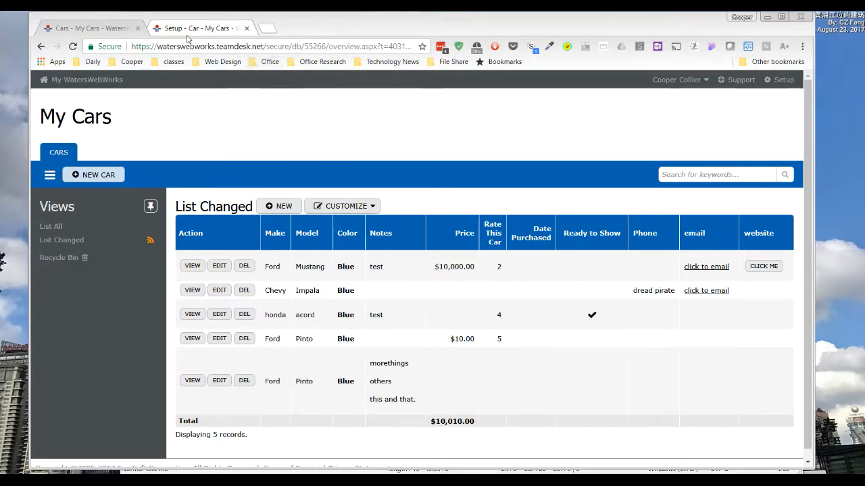
# Step: Change the website column's display type to Image, save the column and check it in the refreshed car list
pyautogui.click(195, 29)
pyautogui.click(192, 241)
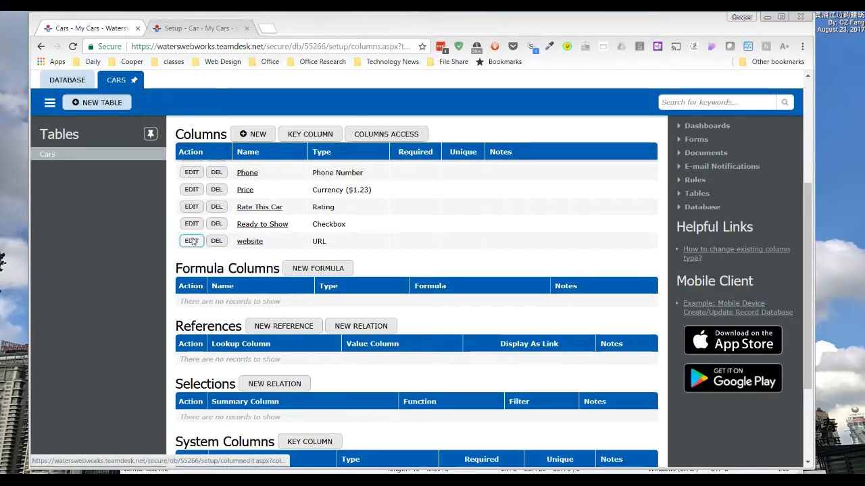
pyautogui.scroll(-3, 292, 378)
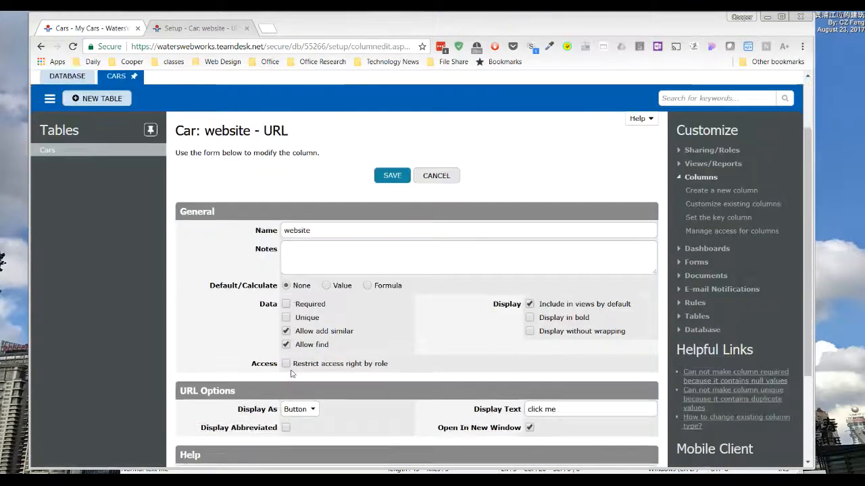
pyautogui.click(285, 334)
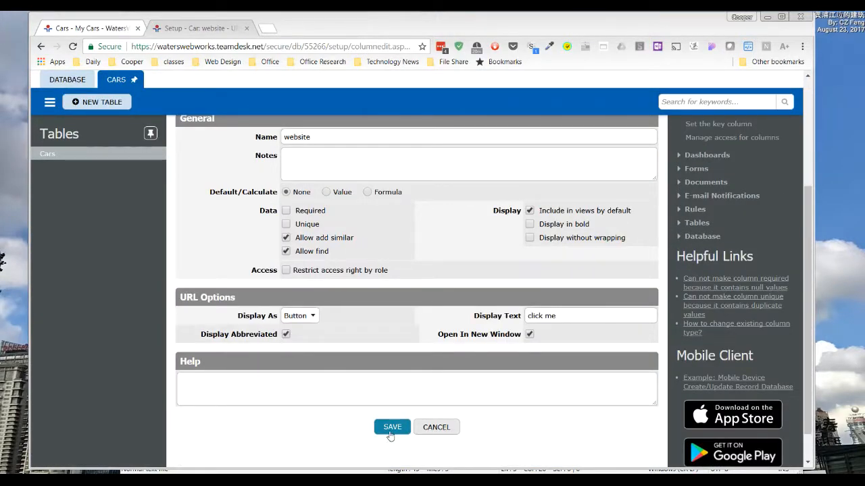
pyautogui.click(310, 315)
pyautogui.click(309, 345)
pyautogui.click(286, 335)
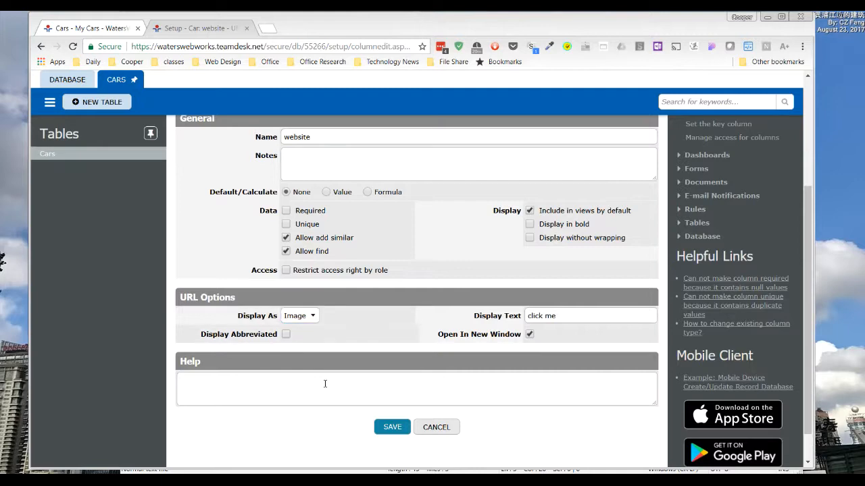
pyautogui.click(391, 427)
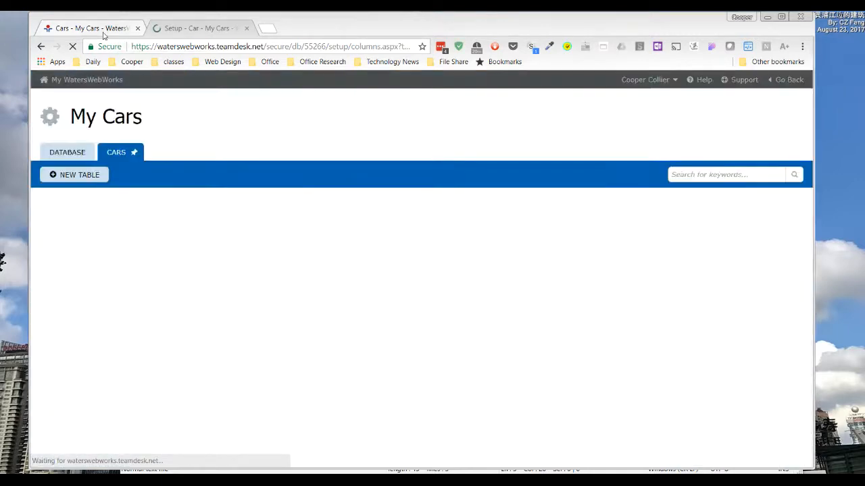
pyautogui.press('F5')
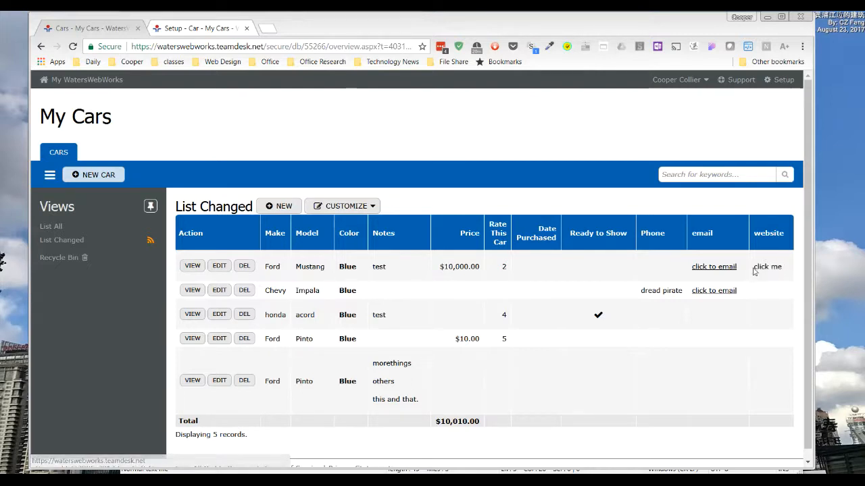
pyautogui.scroll(-1, 338, 423)
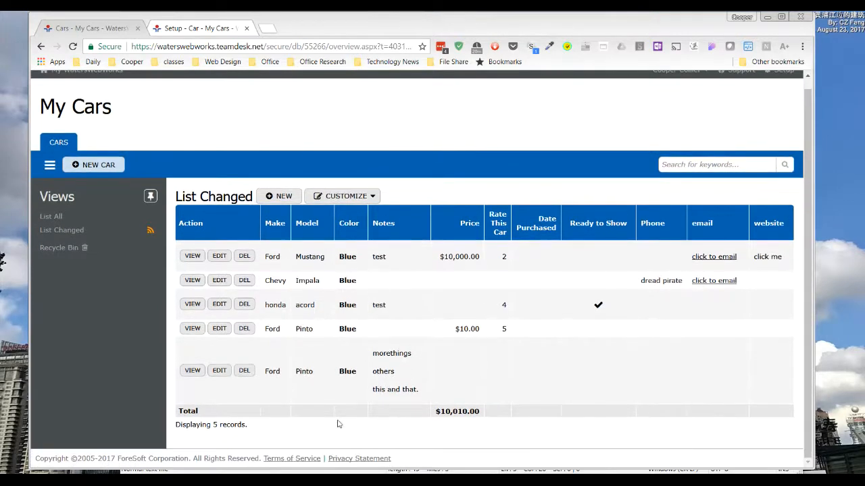